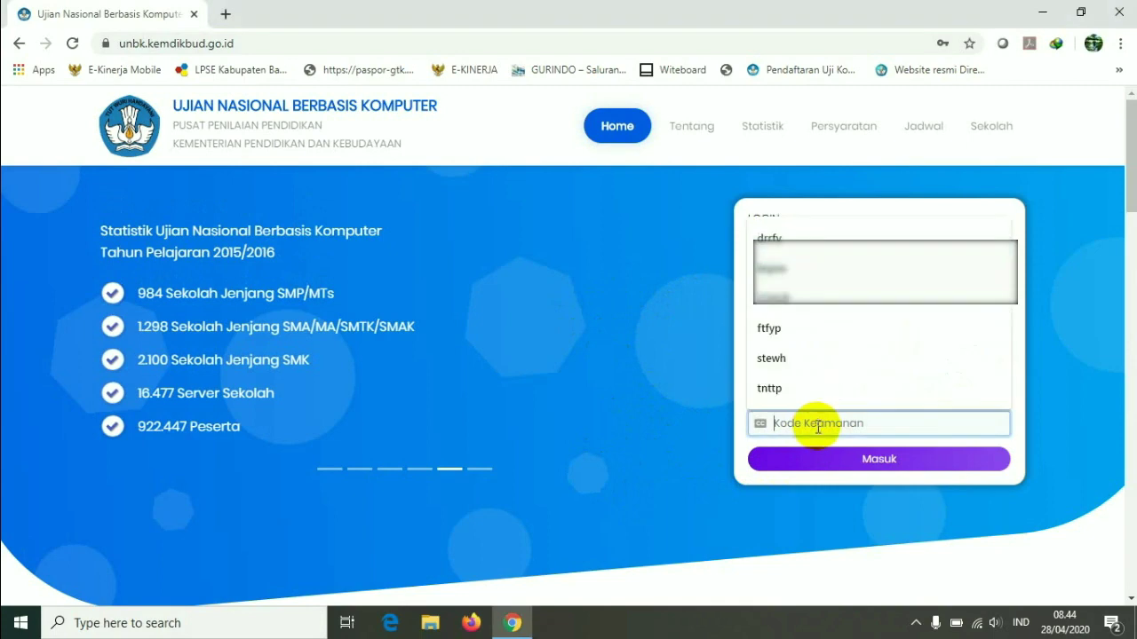
# Enter the security code shown in the captcha image and log in to the UNBK site
pyautogui.write('hy')
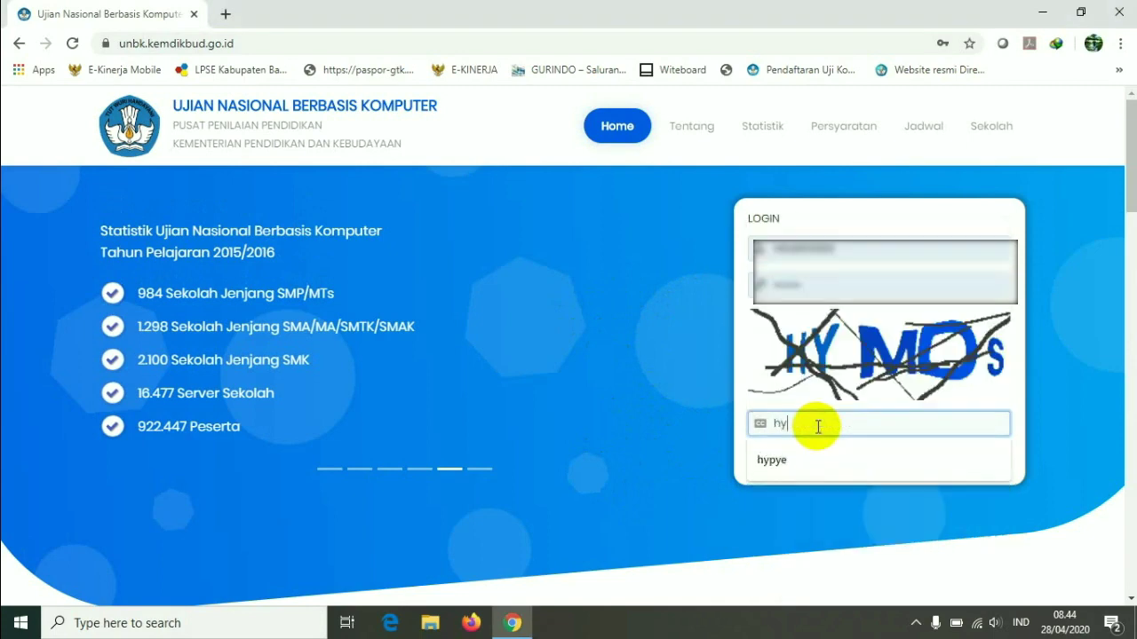
pyautogui.write('mds')
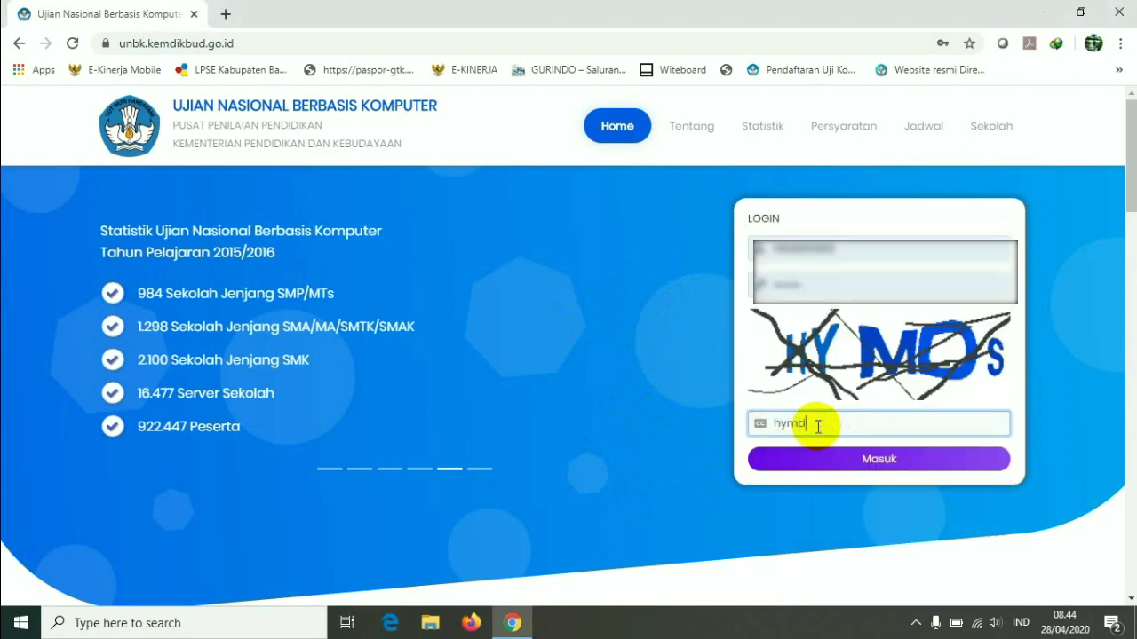
pyautogui.click(862, 458)
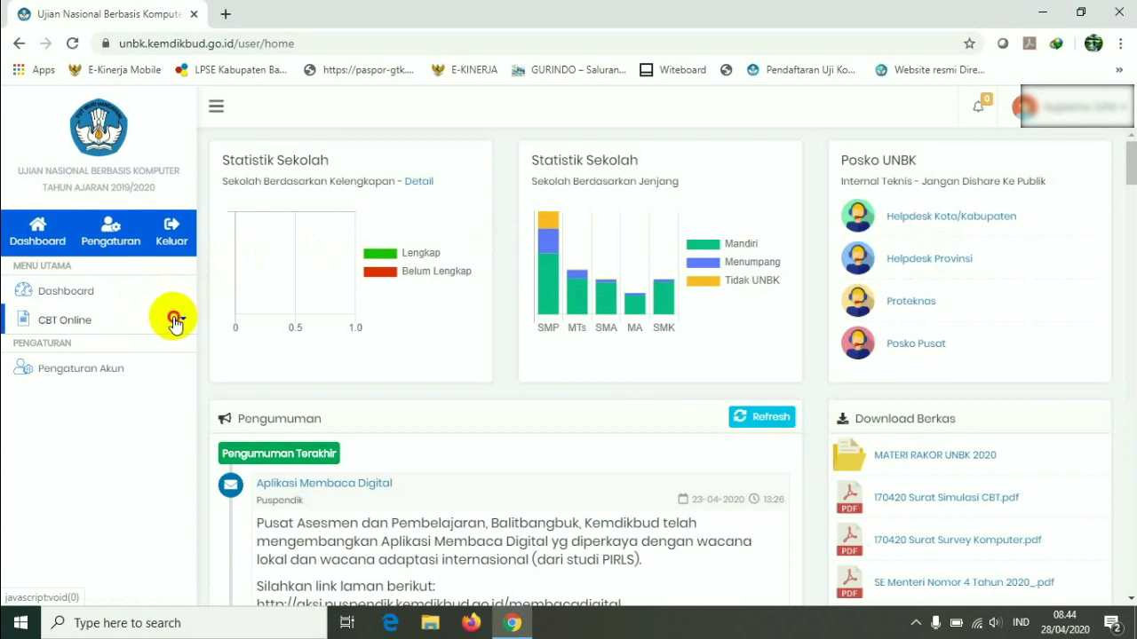
# Open the Penjelasan page under CBT Online and follow the download link in its second instruction
pyautogui.click(175, 321)
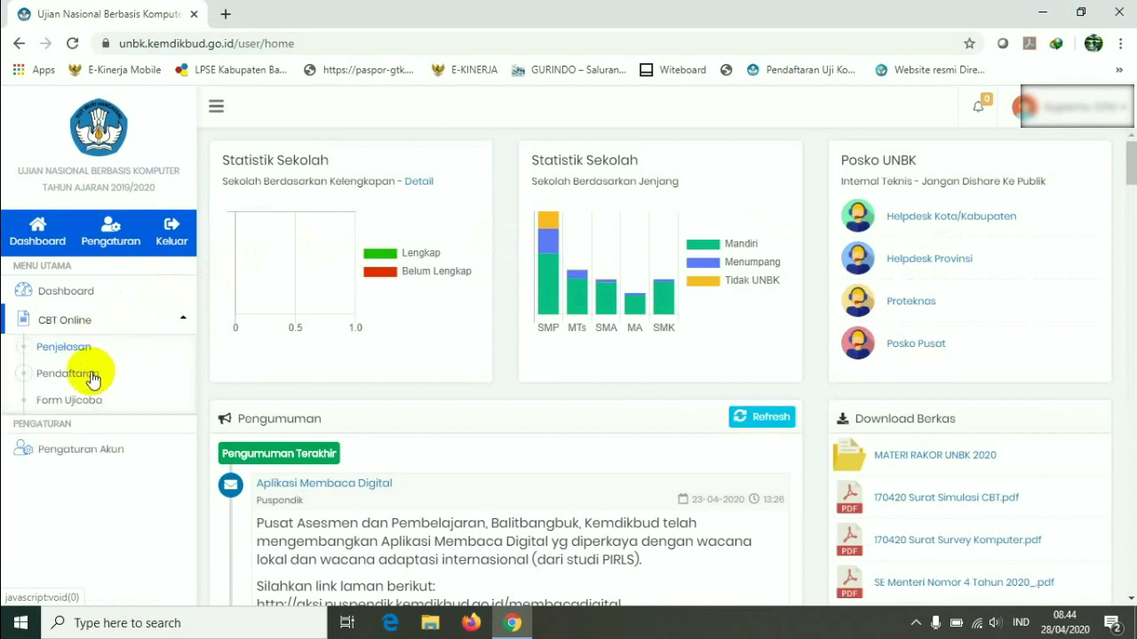
pyautogui.click(55, 346)
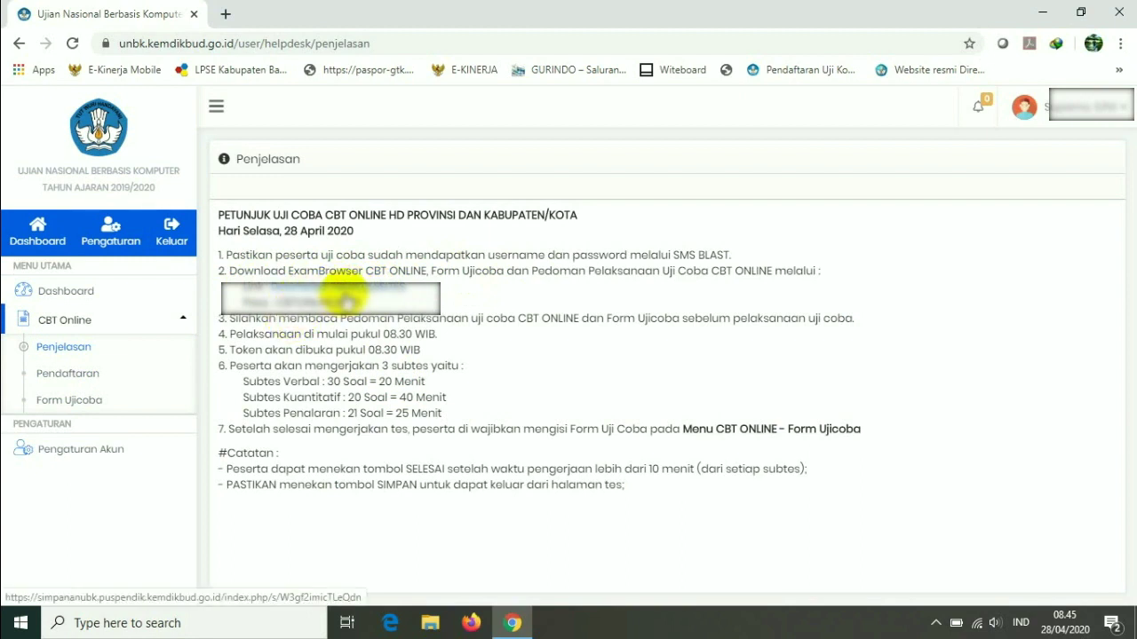
pyautogui.click(288, 299)
# Unlock the shared file page with the share password and save the updated password in the browser
pyautogui.write('*******')
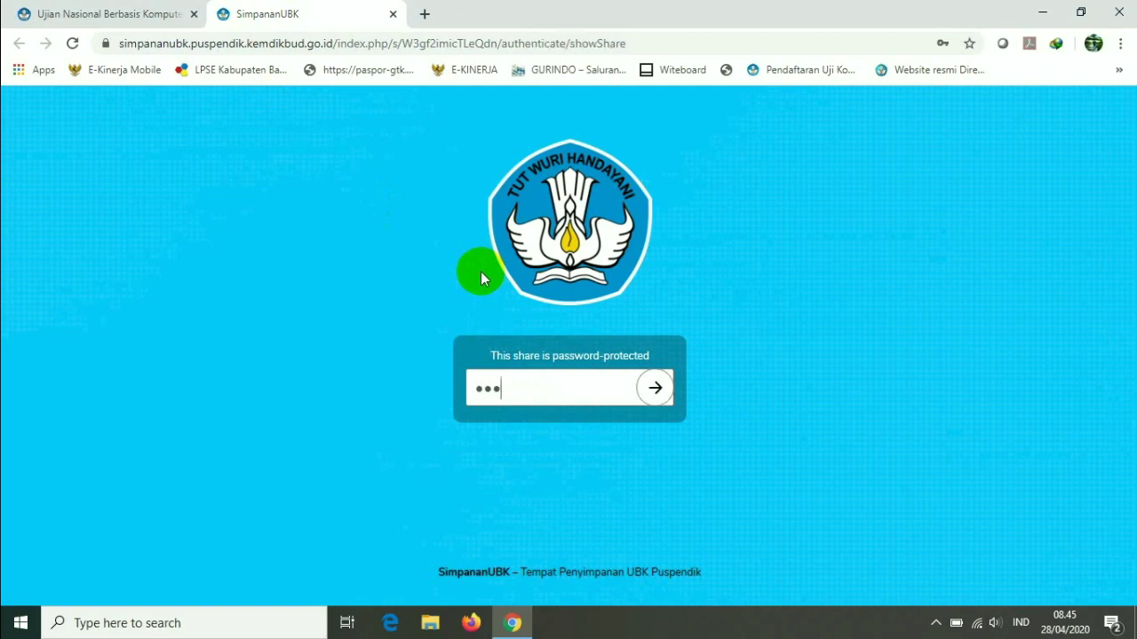
pyautogui.write('******')
pyautogui.click(654, 391)
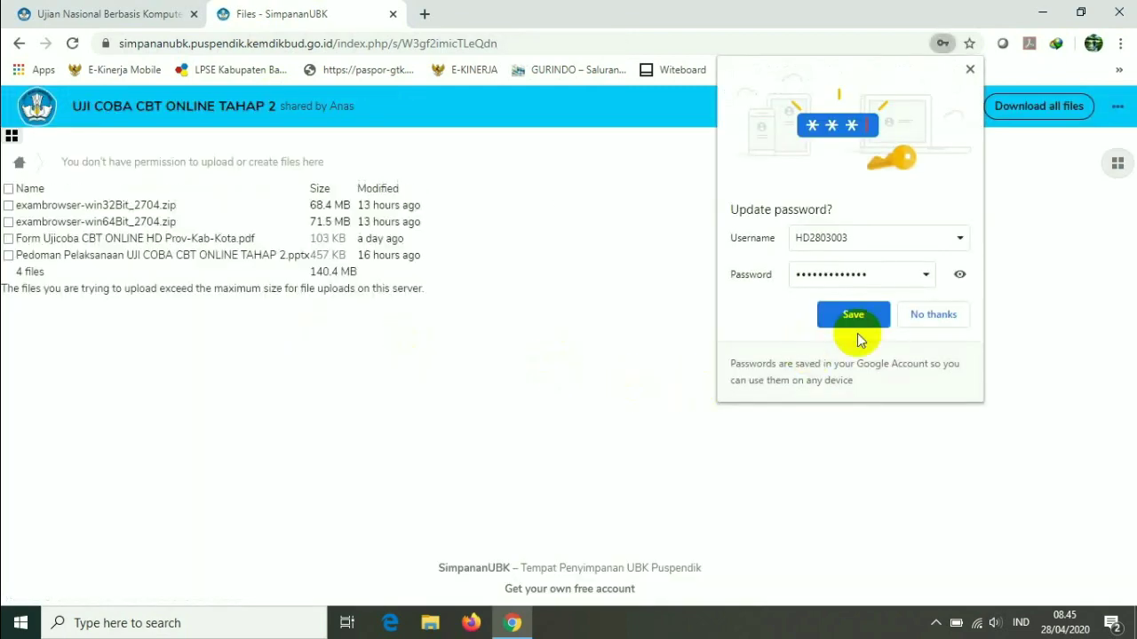
pyautogui.click(857, 316)
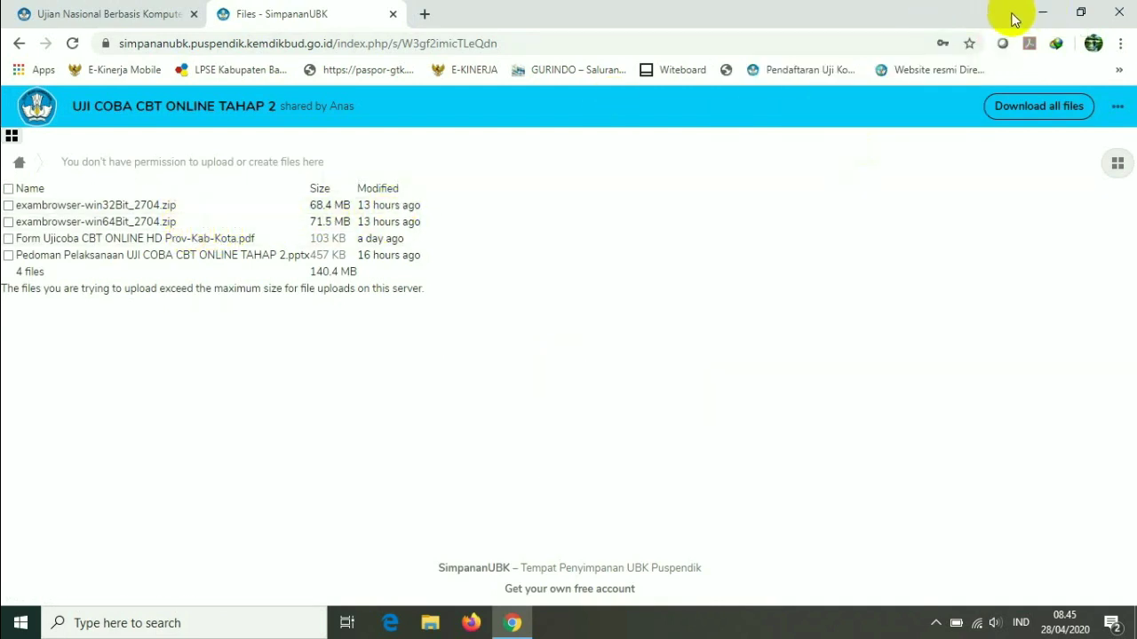
# Check the computer's system type and installed memory in the properties of This PC
pyautogui.click(1044, 12)
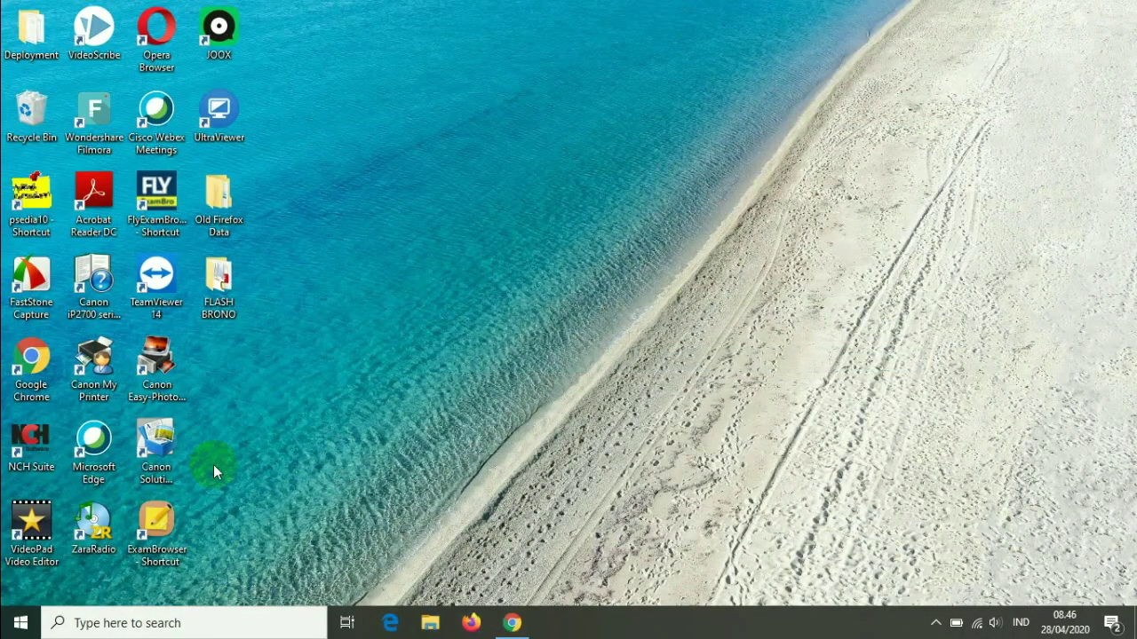
pyautogui.press('super+e')
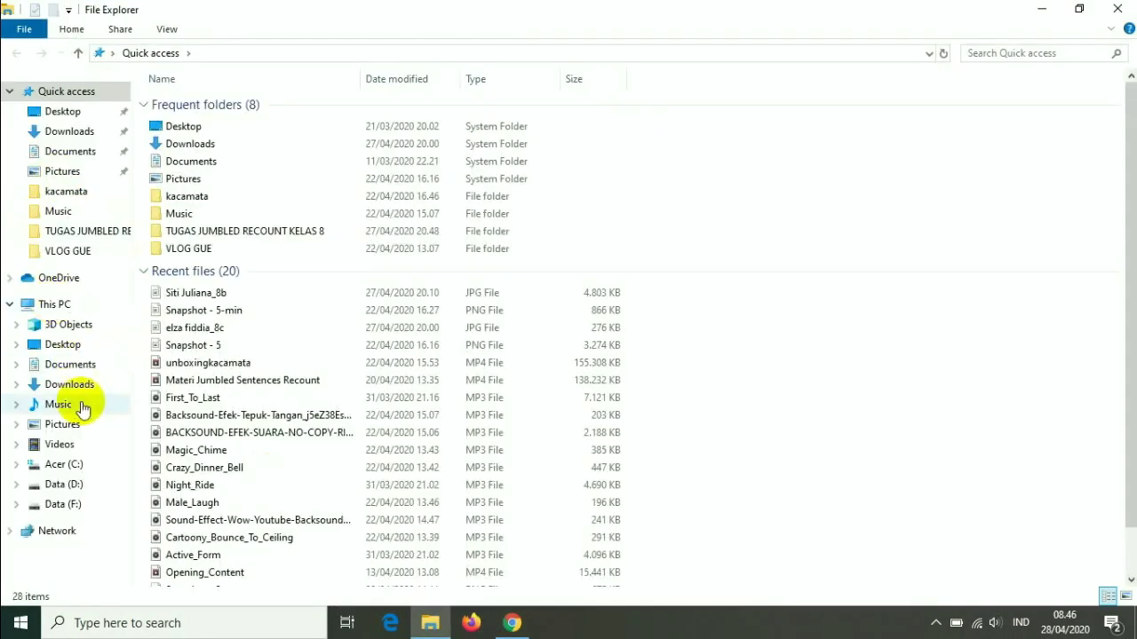
pyautogui.rightClick(55, 308)
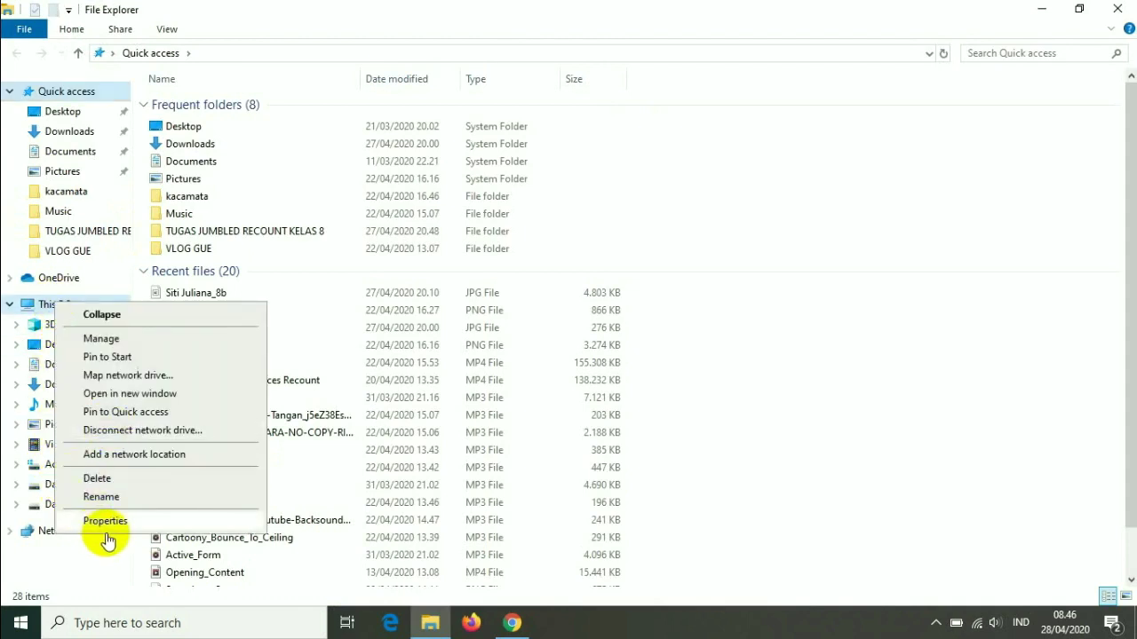
pyautogui.click(105, 523)
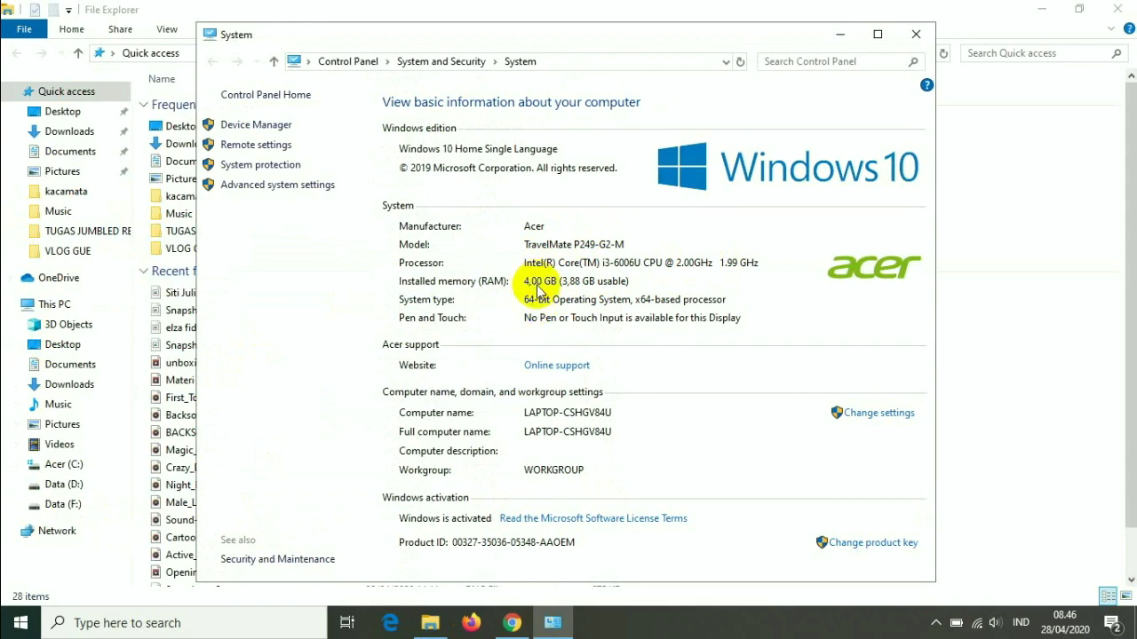
pyautogui.click(917, 34)
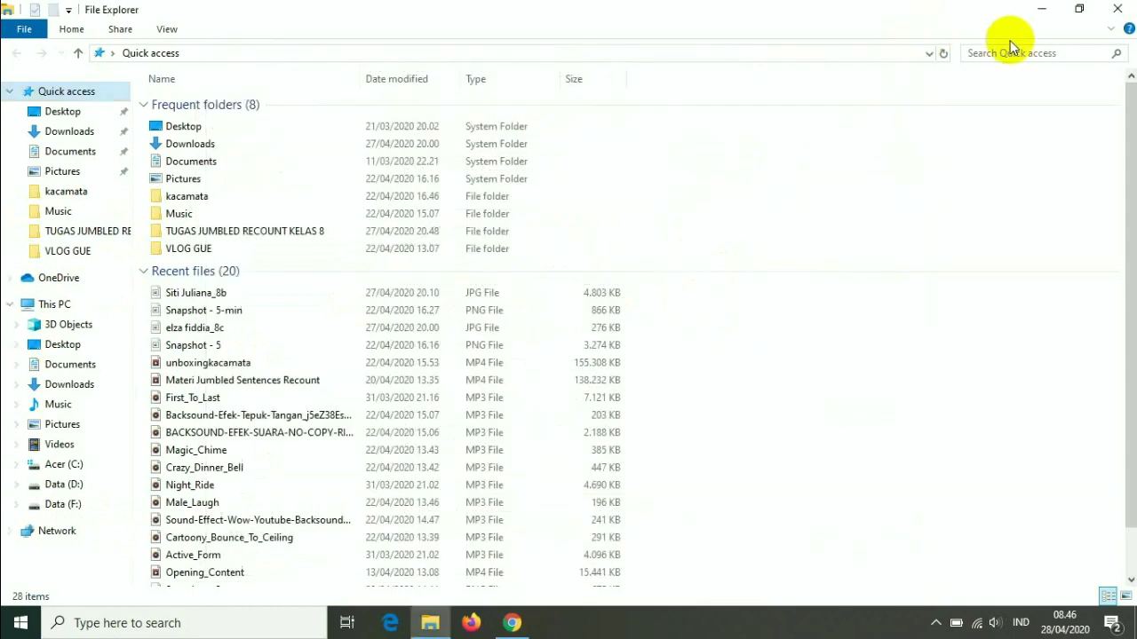
pyautogui.click(1052, 11)
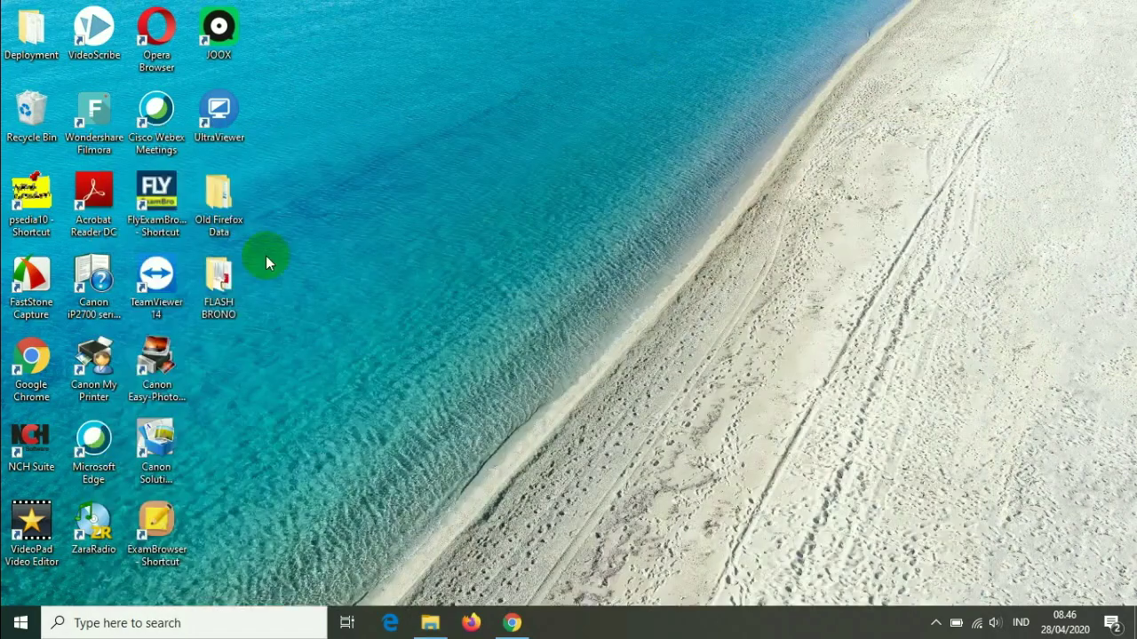
# Return to the shared files in the browser and download exambrowser-win64Bit_2704.zip to Downloads\Compressed
pyautogui.click(506, 624)
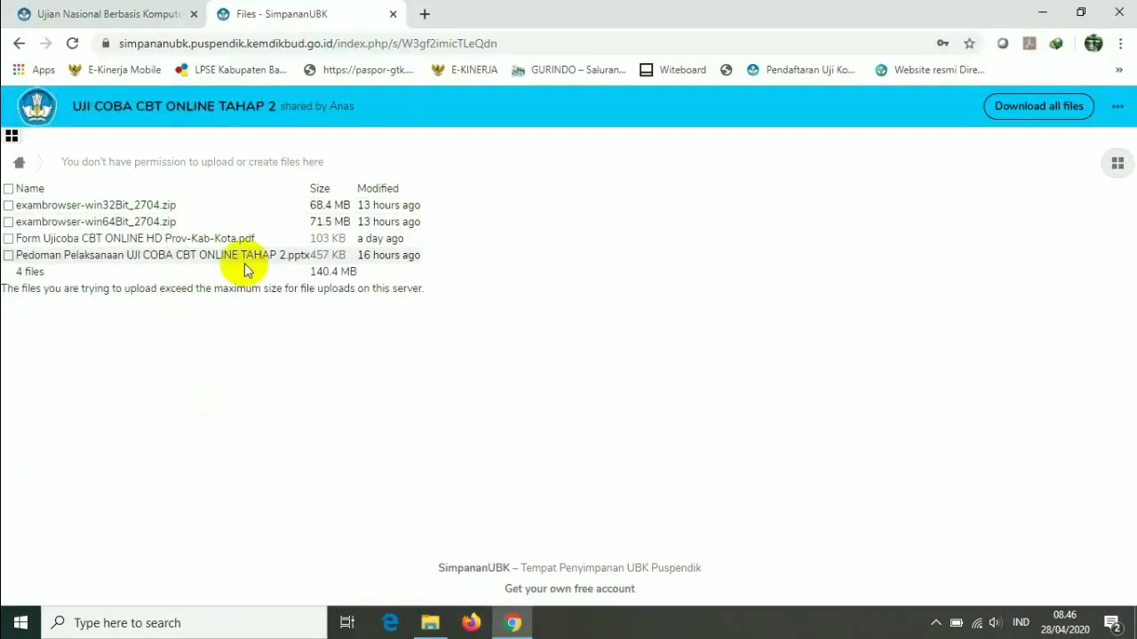
pyautogui.click(152, 221)
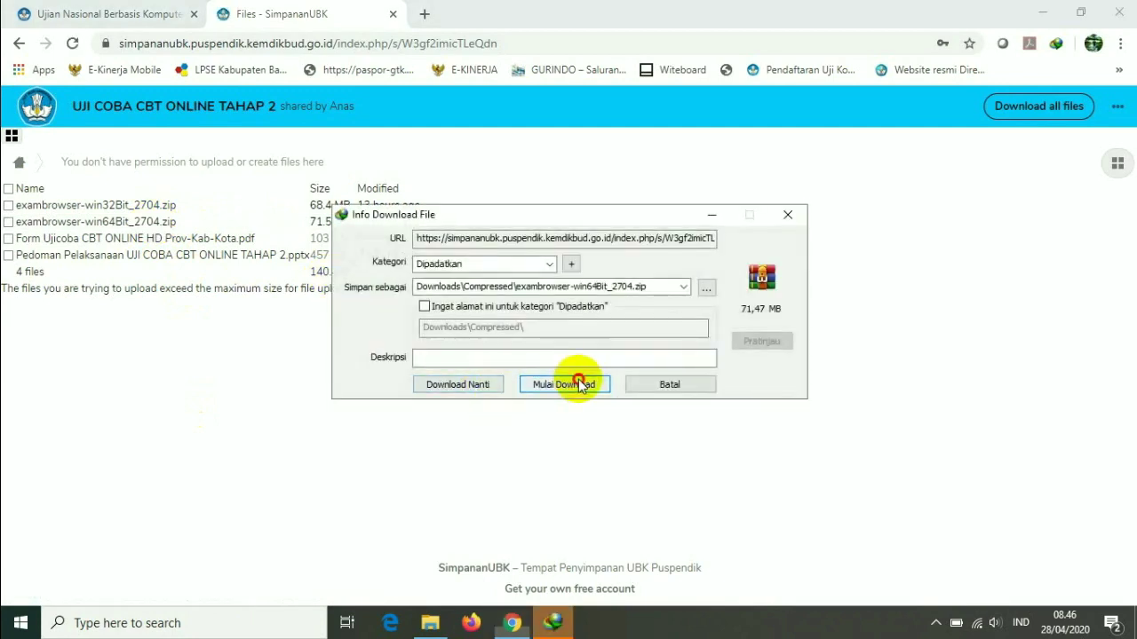
pyautogui.click(568, 384)
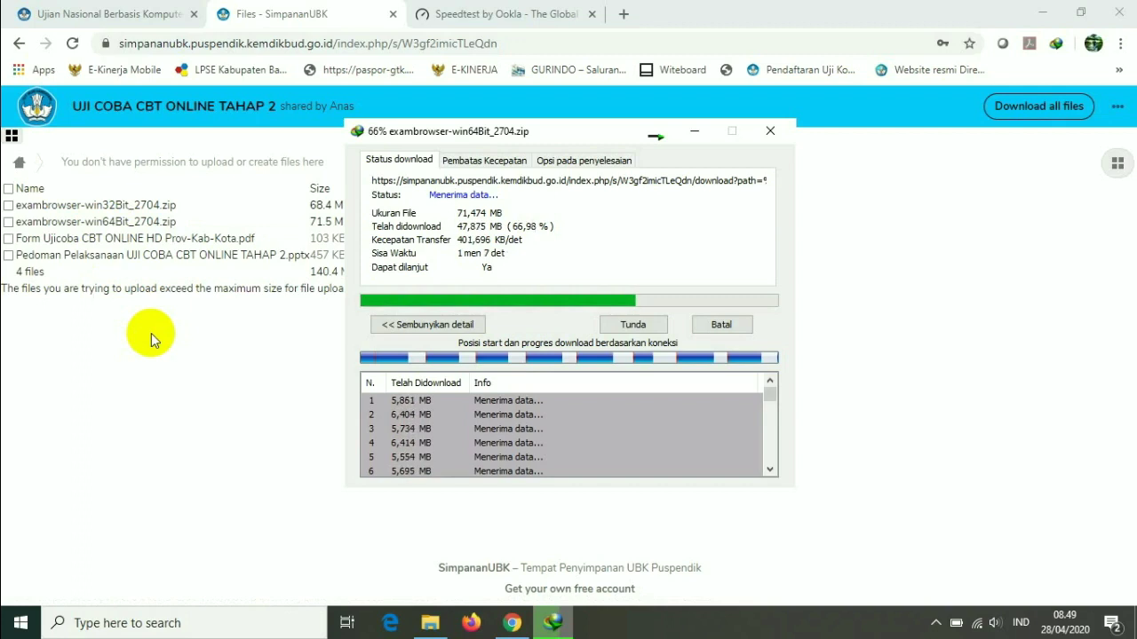
pyautogui.click(934, 623)
pyautogui.click(934, 624)
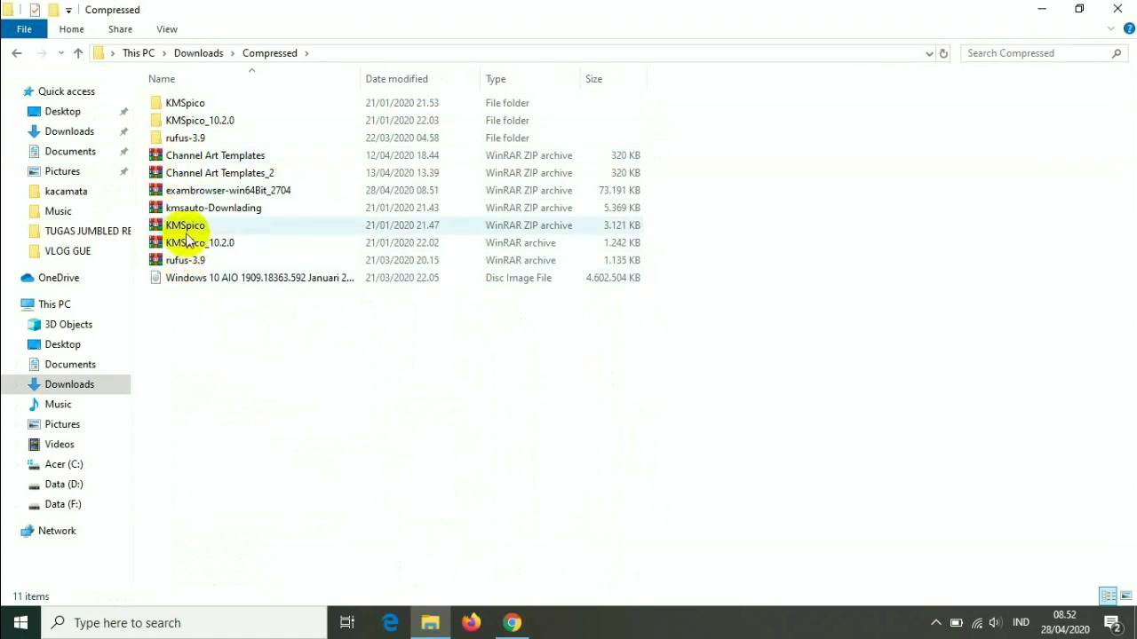
# Copy the exambrowser-win64Bit_2704 archive to the Data (F:) drive and extract it there into its own folder
pyautogui.click(199, 192)
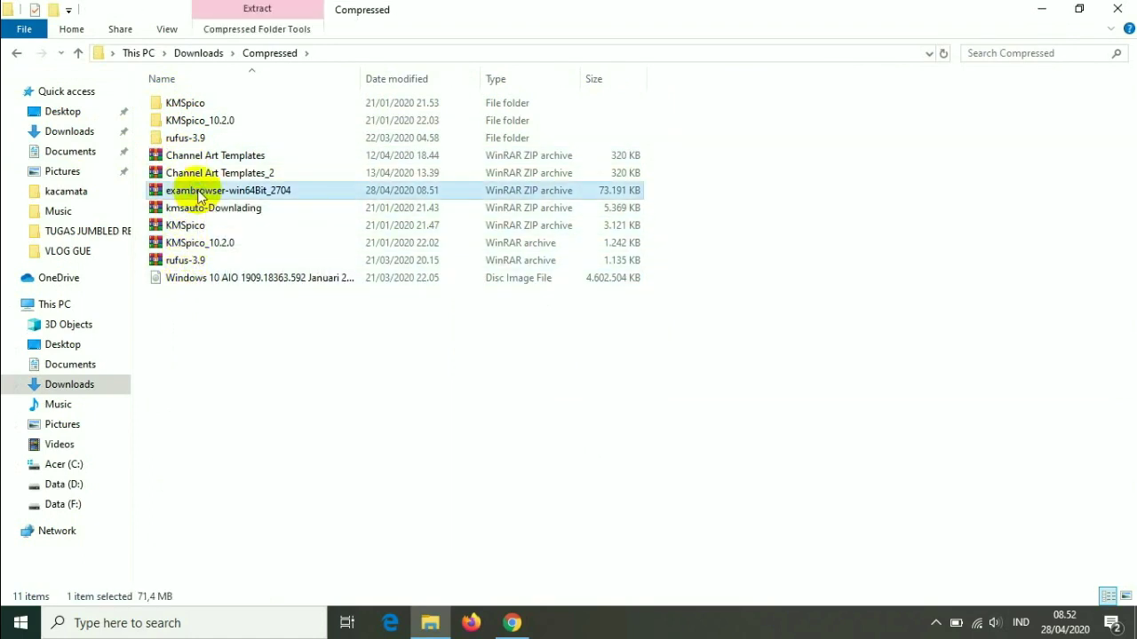
pyautogui.rightClick(198, 190)
pyautogui.click(233, 442)
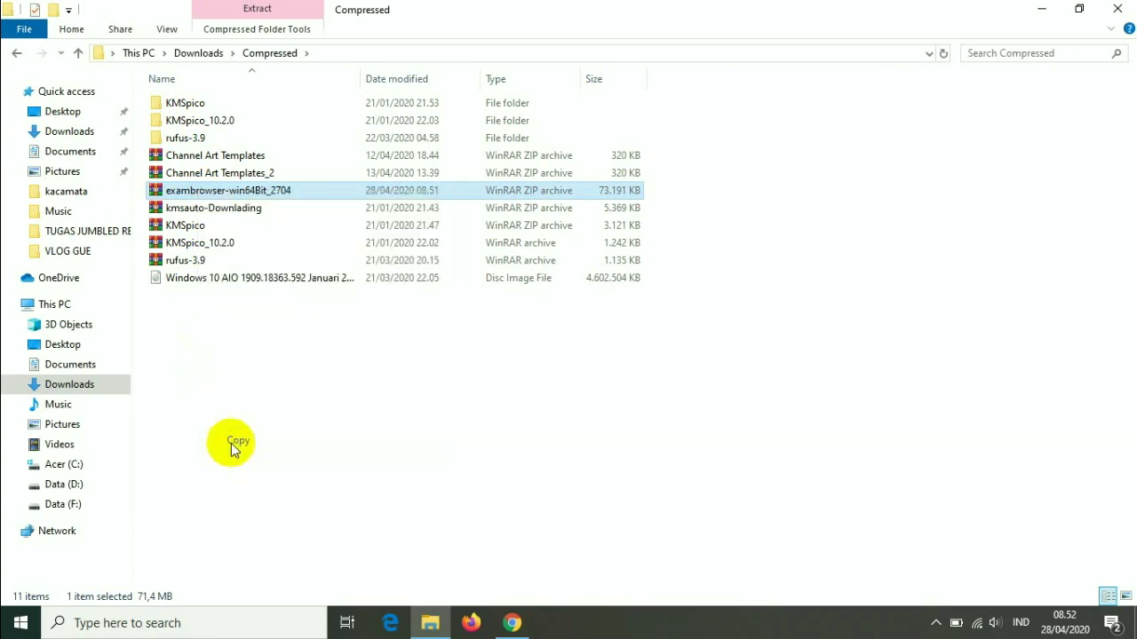
pyautogui.click(62, 503)
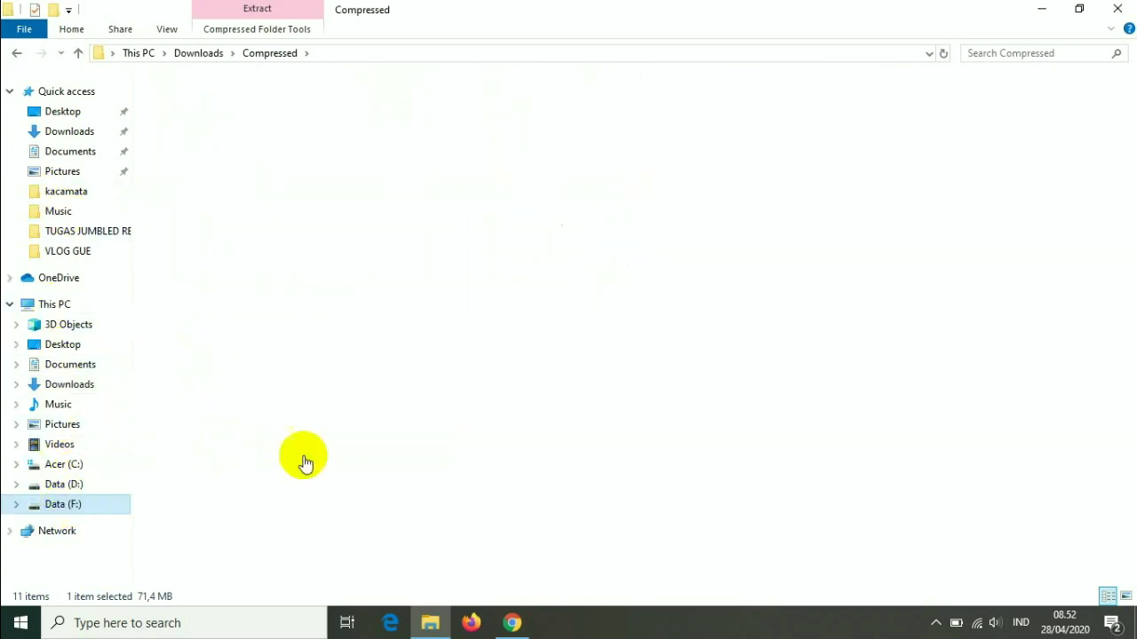
pyautogui.rightClick(712, 195)
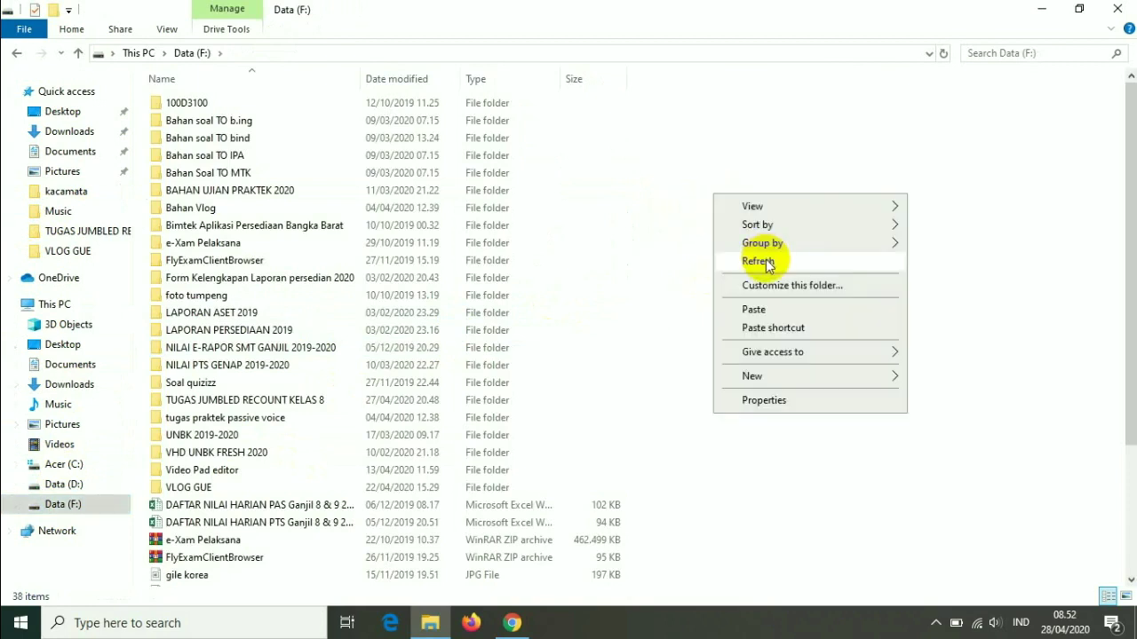
pyautogui.click(755, 310)
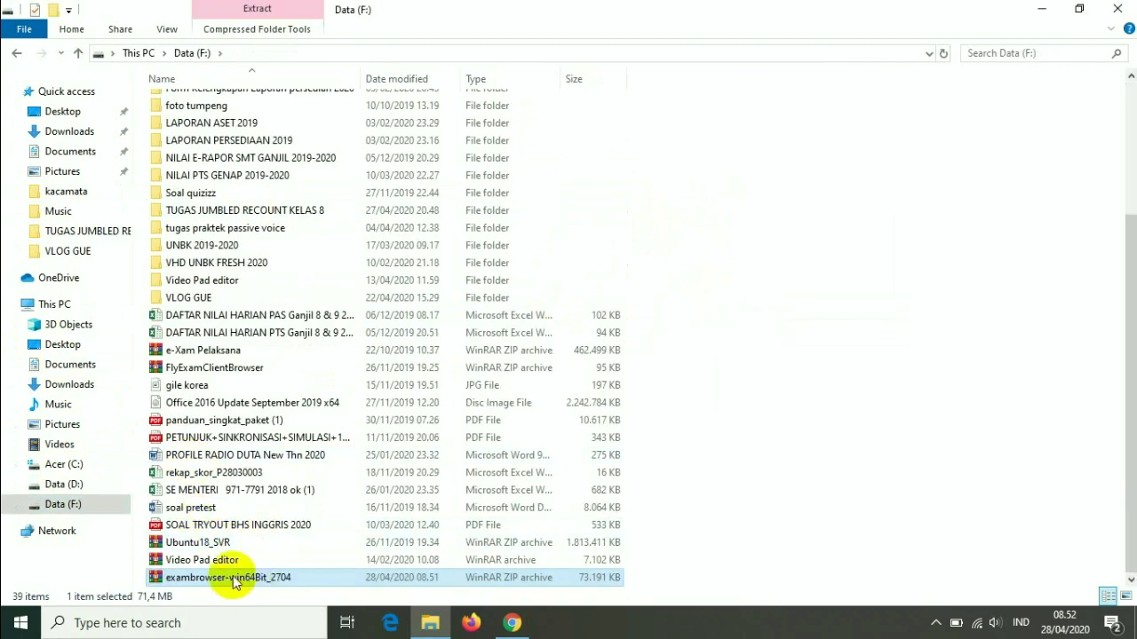
pyautogui.rightClick(231, 578)
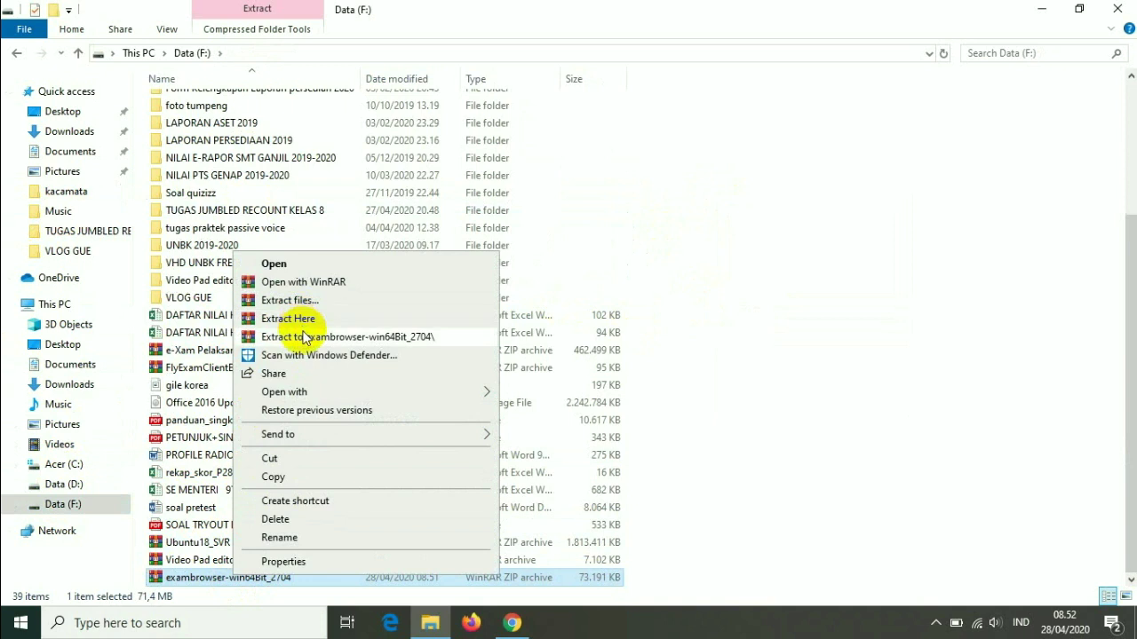
pyautogui.click(304, 338)
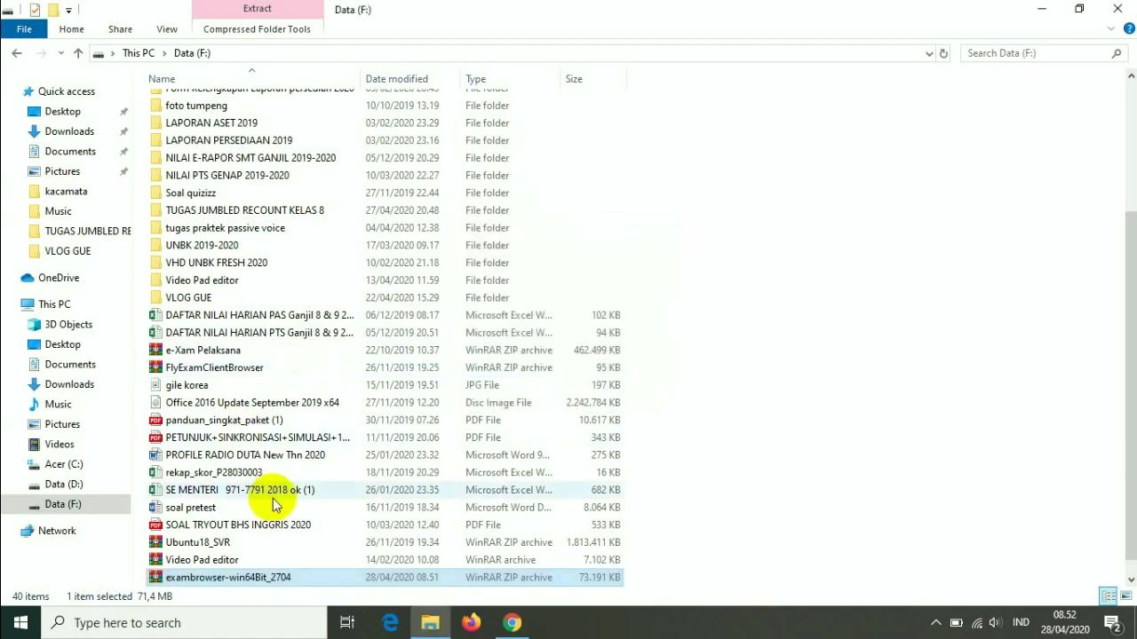
# Open exambrowser-win32-x64 inside the extracted exambrowser-win64Bit_2704 folder and select the exambrowser application
pyautogui.scroll(4, 169, 480)
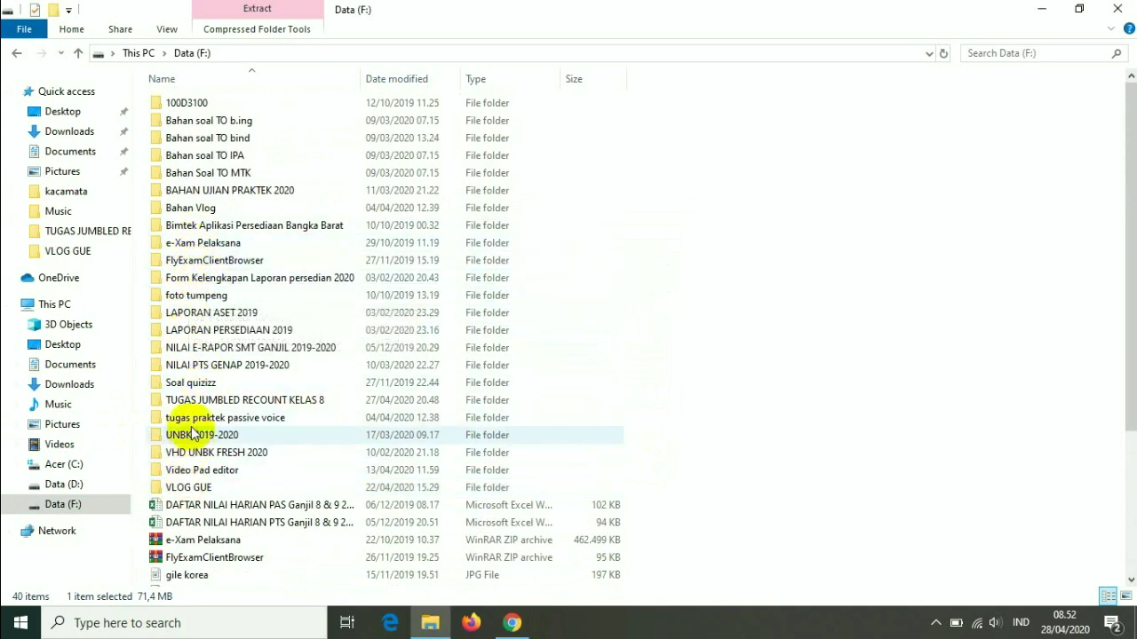
pyautogui.scroll(-1, 156, 568)
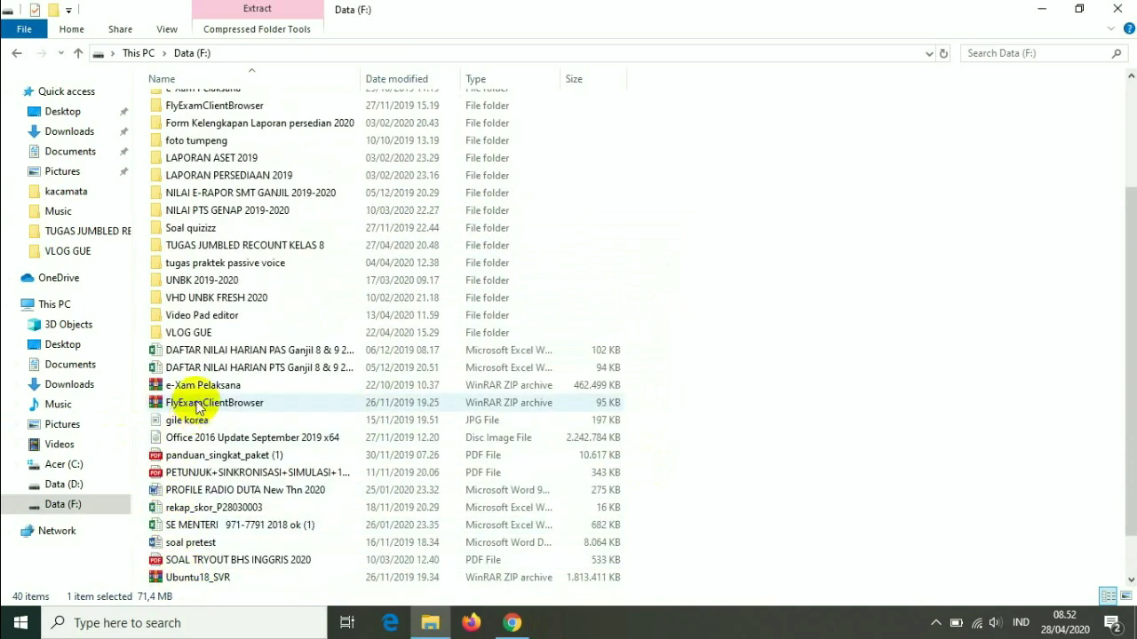
pyautogui.scroll(-1, 194, 399)
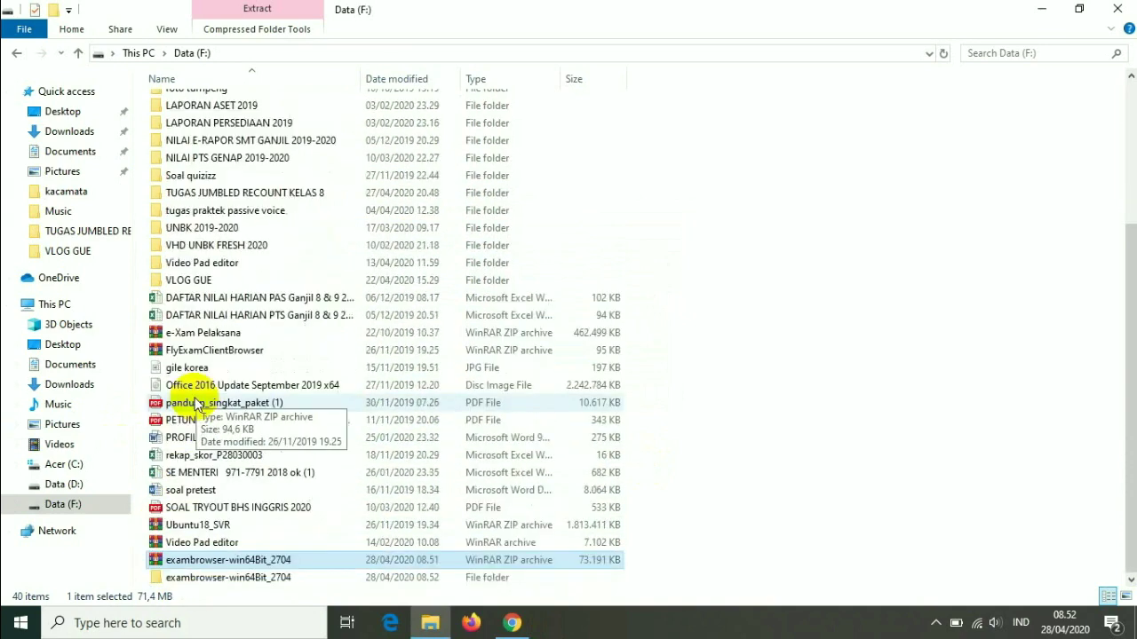
pyautogui.doubleClick(188, 577)
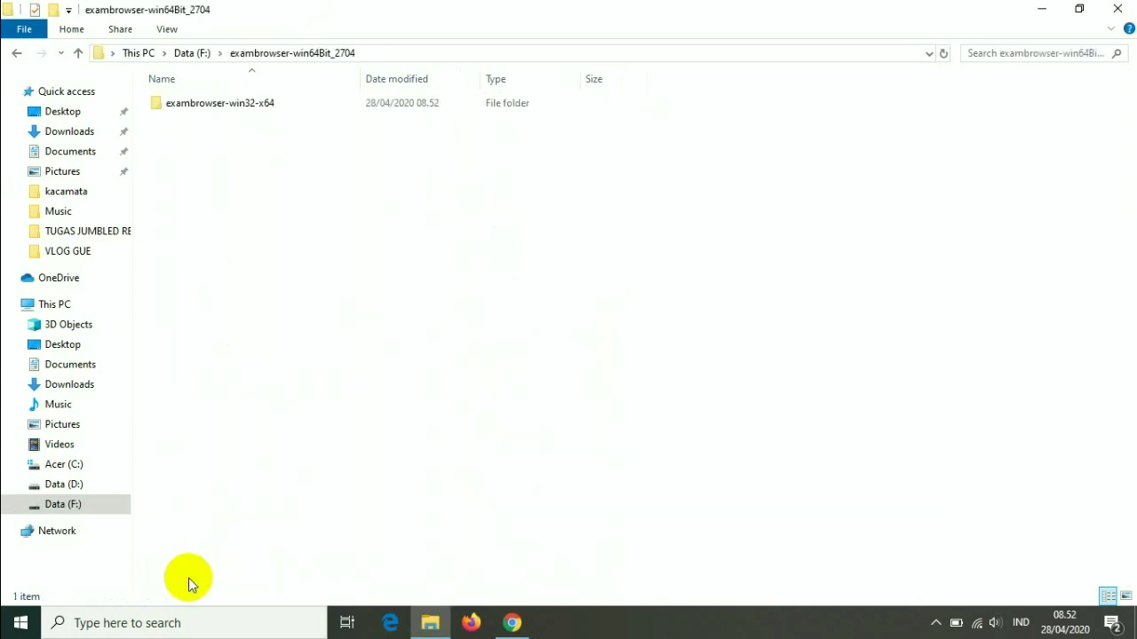
pyautogui.doubleClick(183, 103)
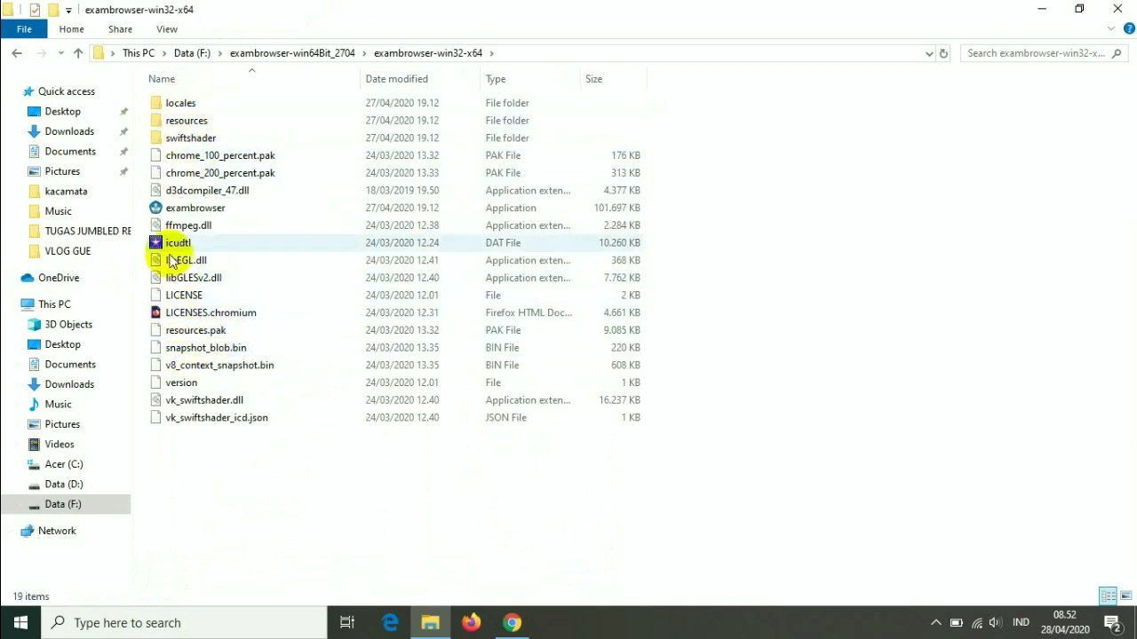
pyautogui.click(185, 209)
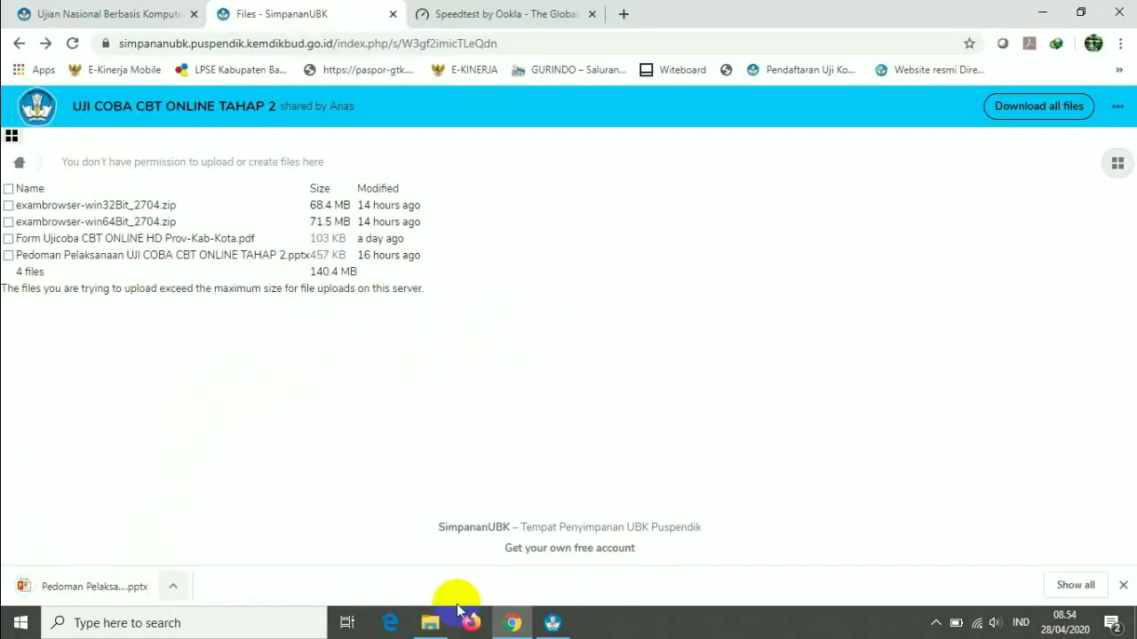
# Open the downloaded Pedoman Pelaksanaan UJI COBA CBT ONLINE TAHAP 2 presentation from the Downloads folder
pyautogui.click(444, 625)
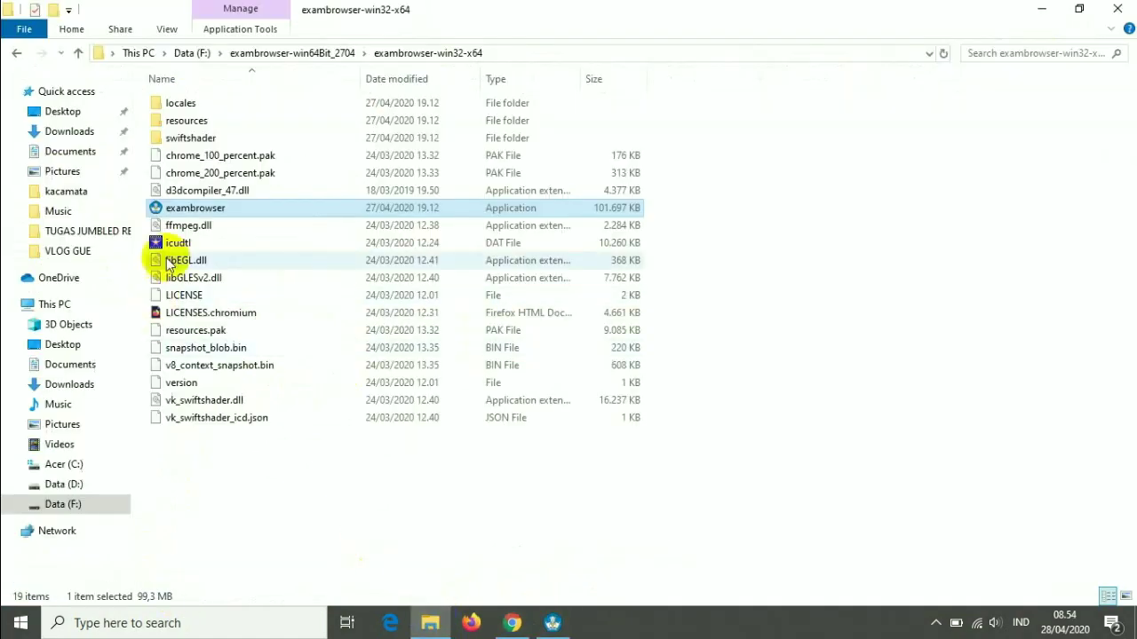
pyautogui.click(44, 135)
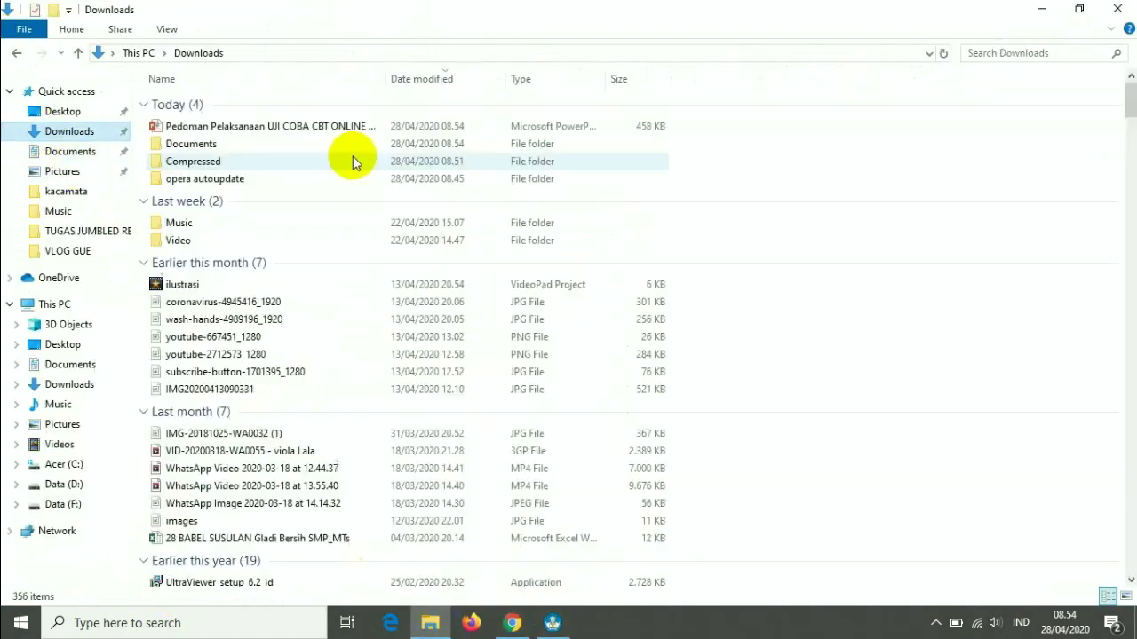
pyautogui.click(227, 127)
pyautogui.doubleClick(227, 127)
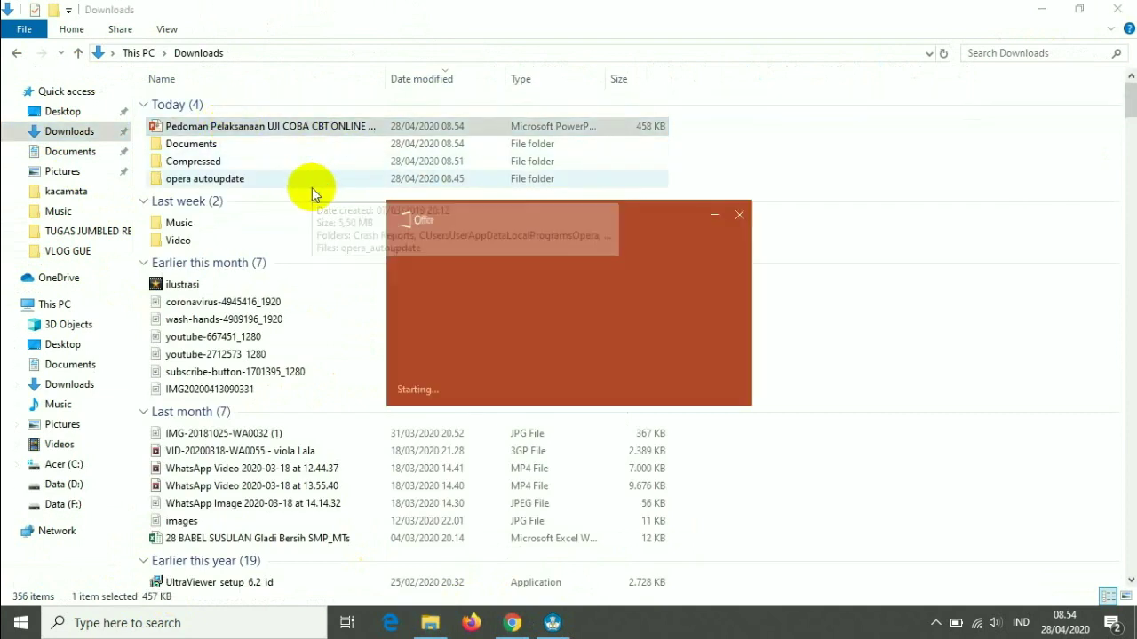
# Open the Form Ujicoba CBT ONLINE HD Prov-Kab-Kota PDF from Downloads\Documents with Adobe Acrobat Reader DC and review its Spesifikasi Client and Uji Coba tables
pyautogui.doubleClick(186, 145)
pyautogui.click(199, 127)
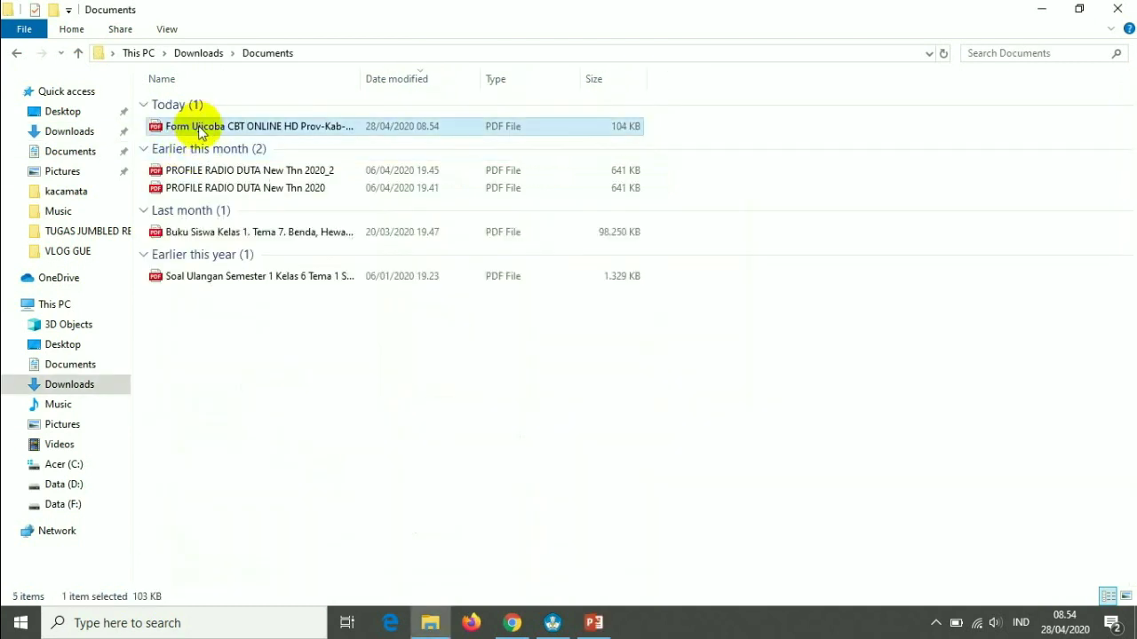
pyautogui.doubleClick(198, 127)
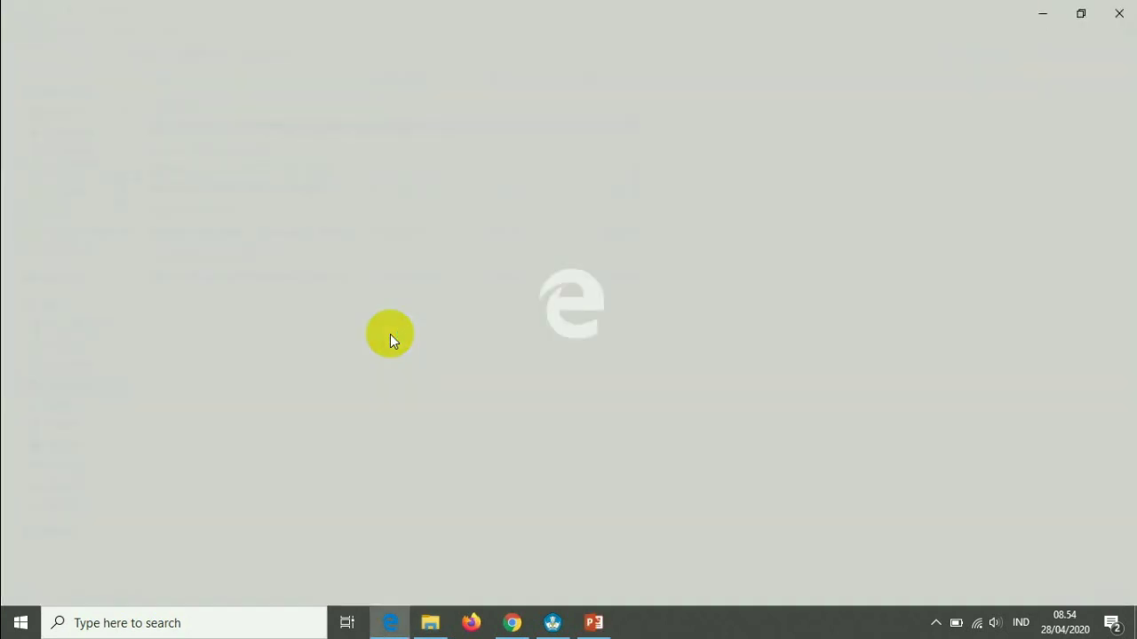
pyautogui.click(1117, 12)
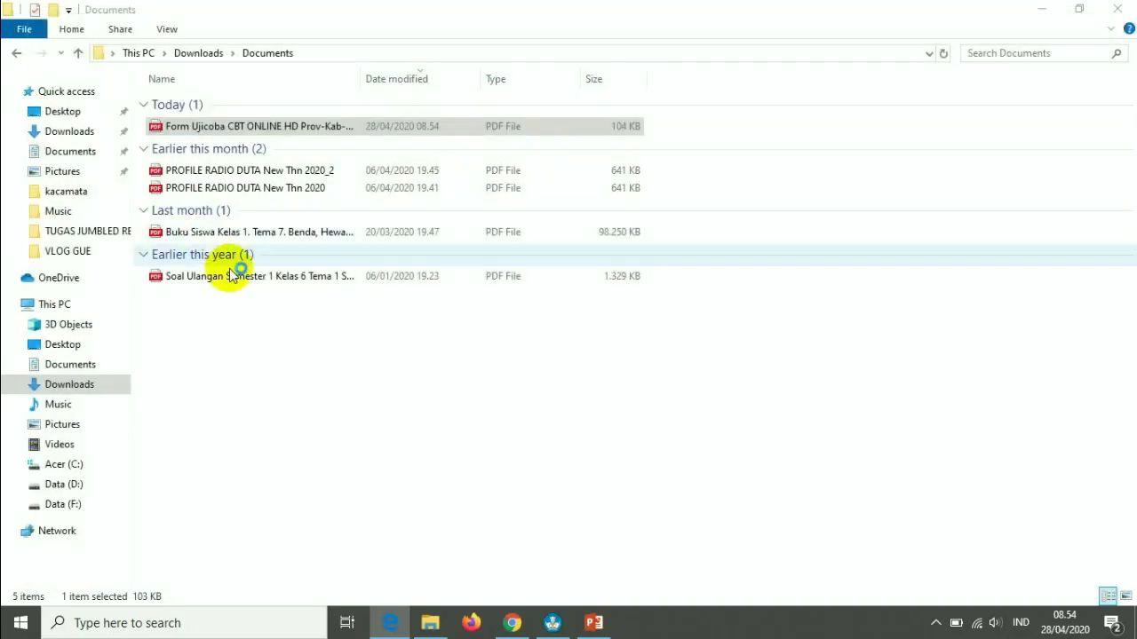
pyautogui.rightClick(217, 129)
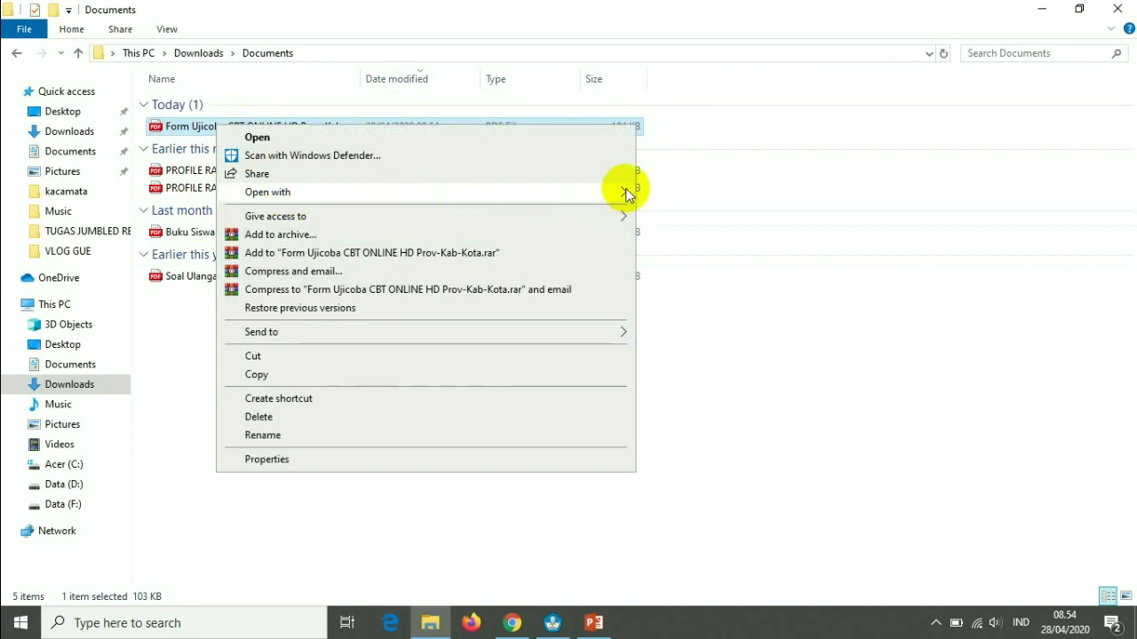
pyautogui.click(625, 188)
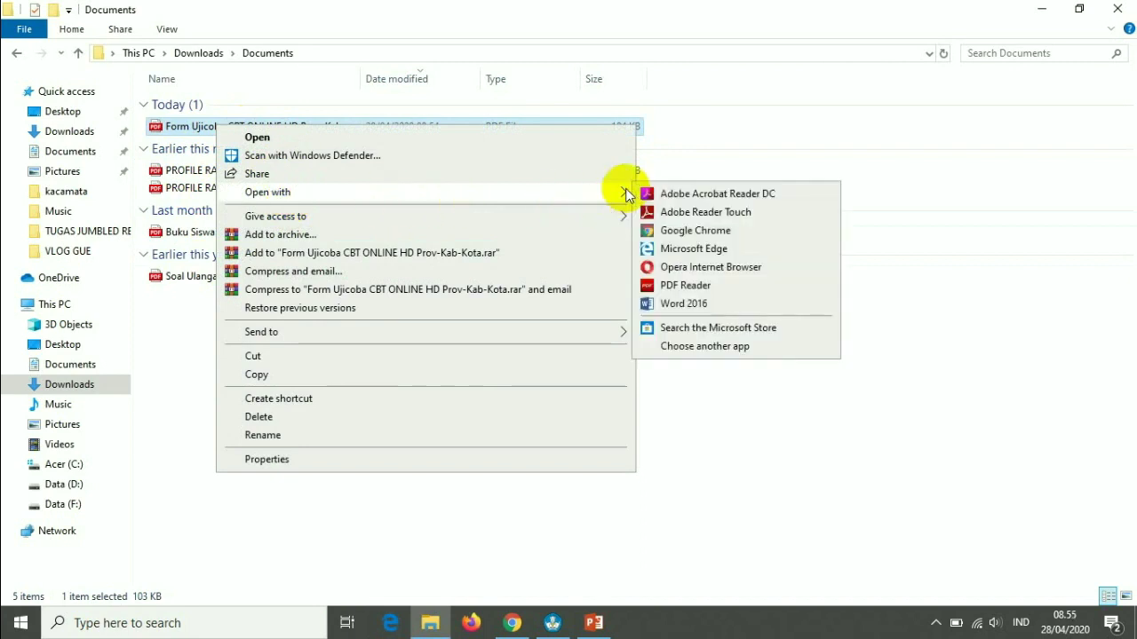
pyautogui.click(673, 193)
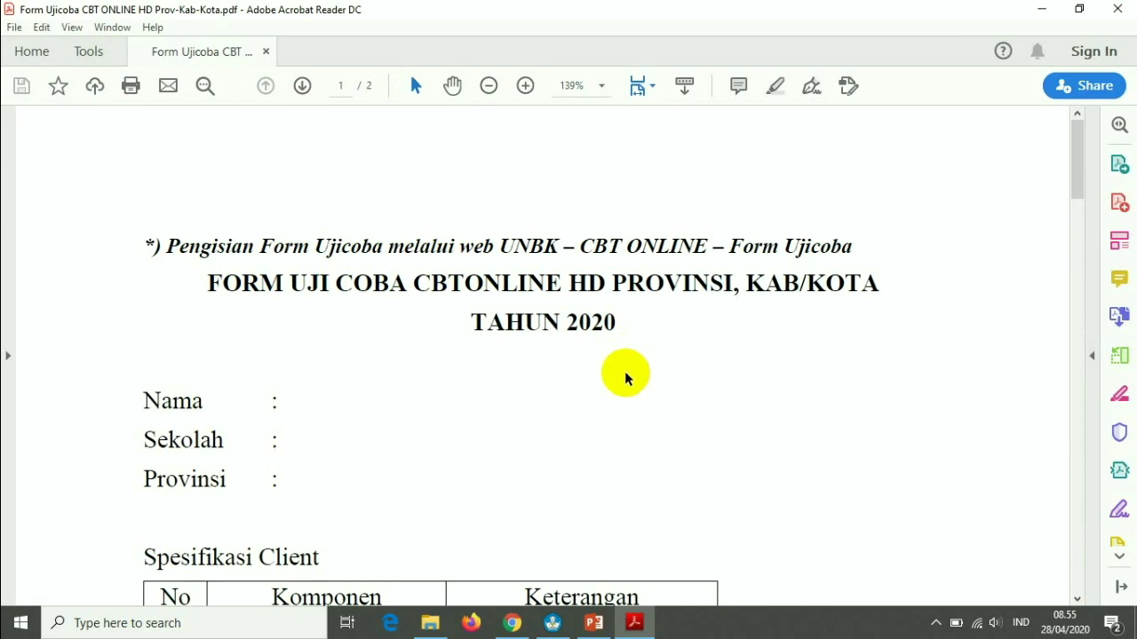
pyautogui.scroll(-5, 1072, 169)
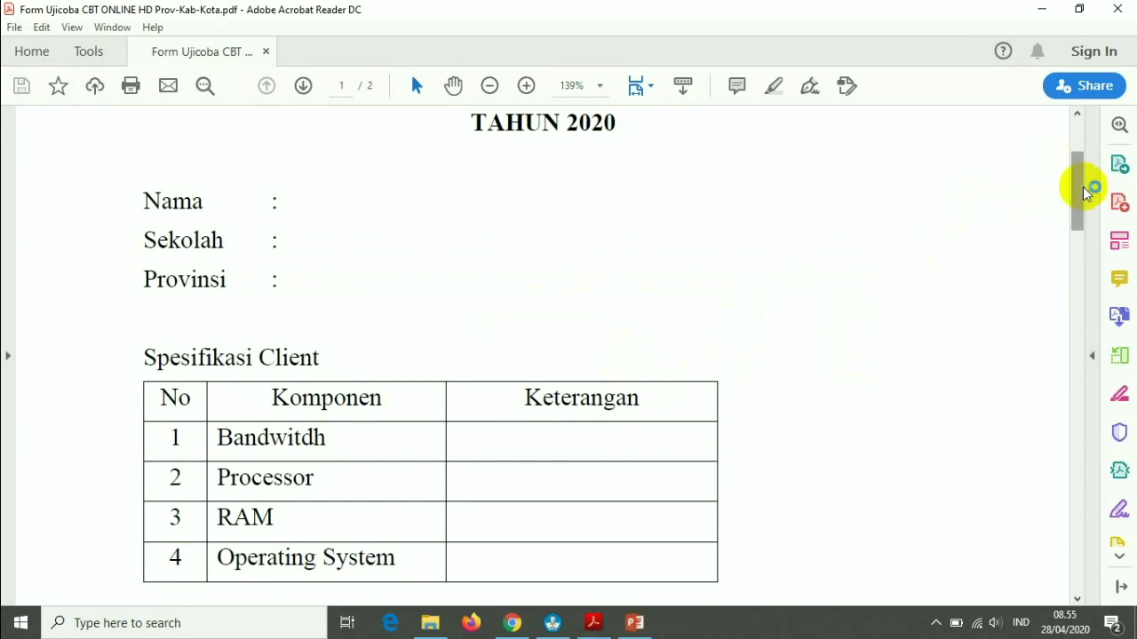
pyautogui.moveTo(1080, 186); pyautogui.dragTo(1044, 160)
pyautogui.scroll(-8, 614, 353)
pyautogui.scroll(-2, 614, 355)
# Switch to the Pedoman Pelaksanaan presentation in PowerPoint, start its slide show and advance to the PERSIAPAN PESERTA slide
pyautogui.moveTo(639, 626)
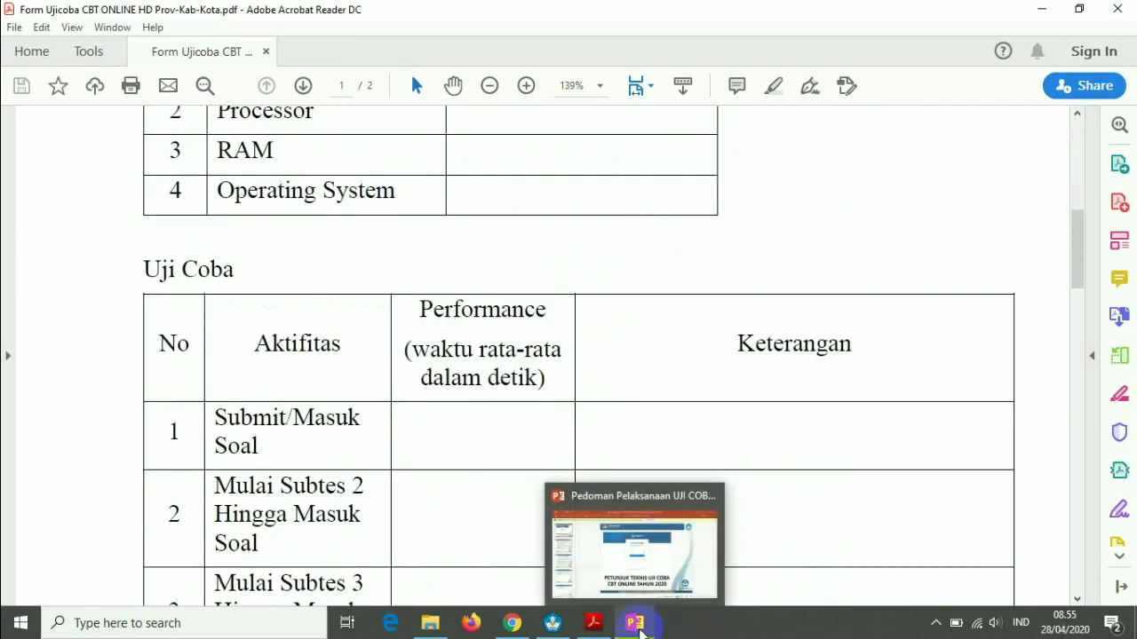
pyautogui.click(634, 550)
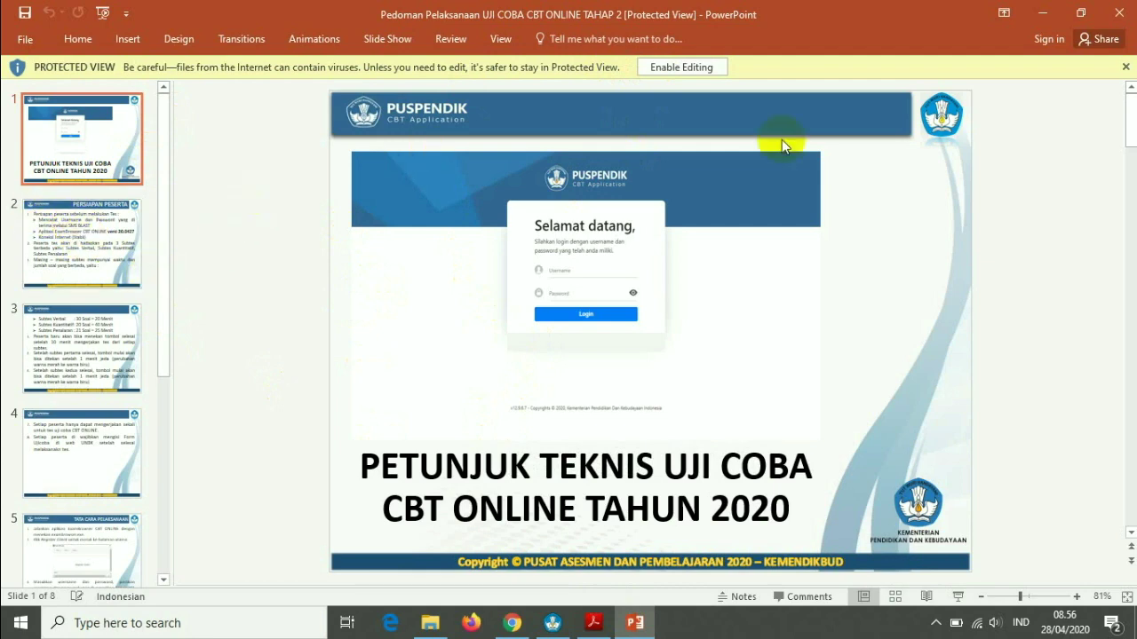
pyautogui.click(958, 597)
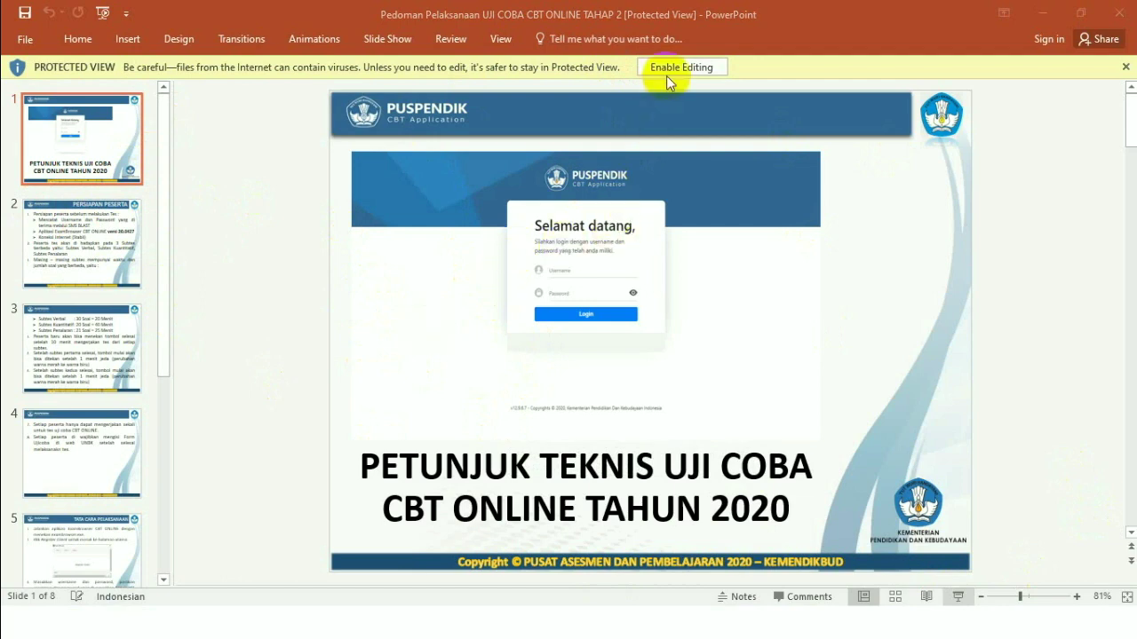
pyautogui.press('Escape')
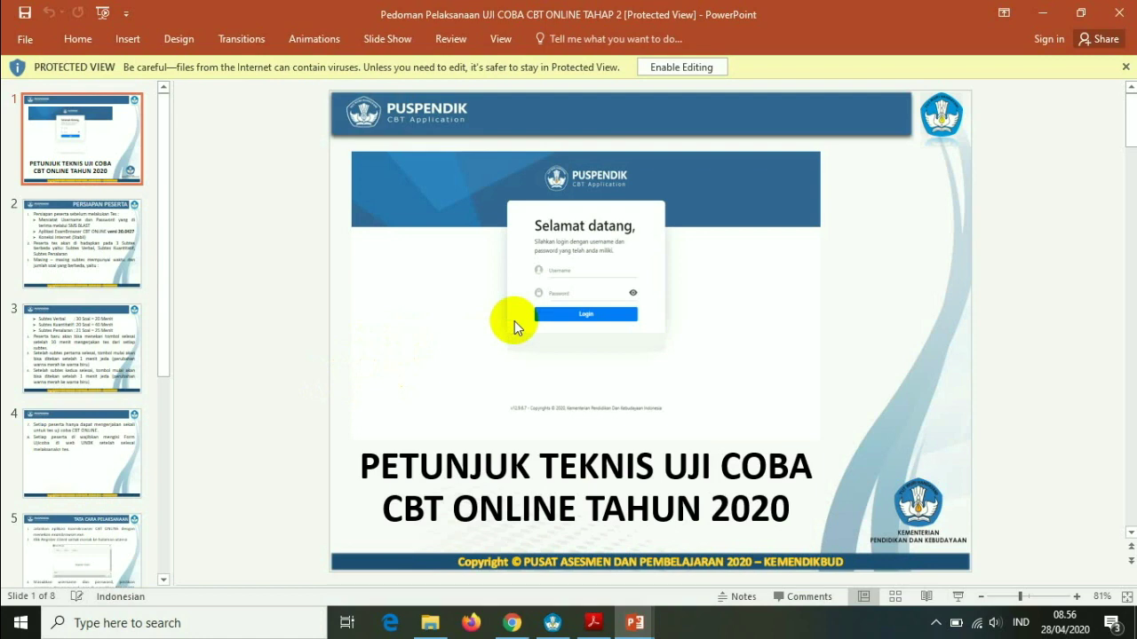
pyautogui.click(957, 598)
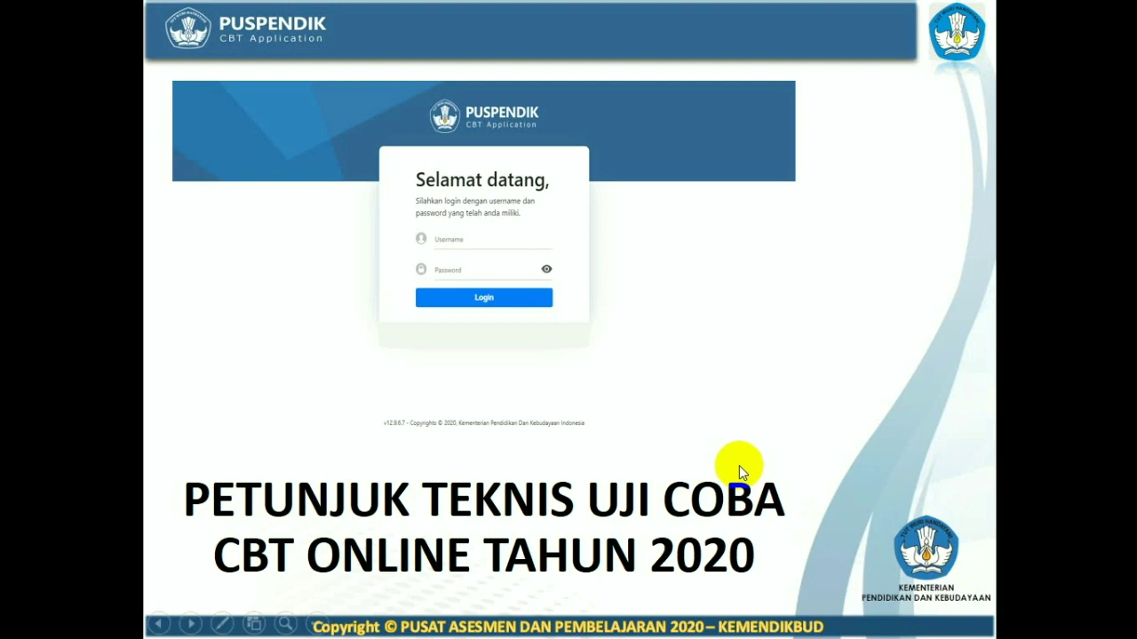
pyautogui.click(739, 465)
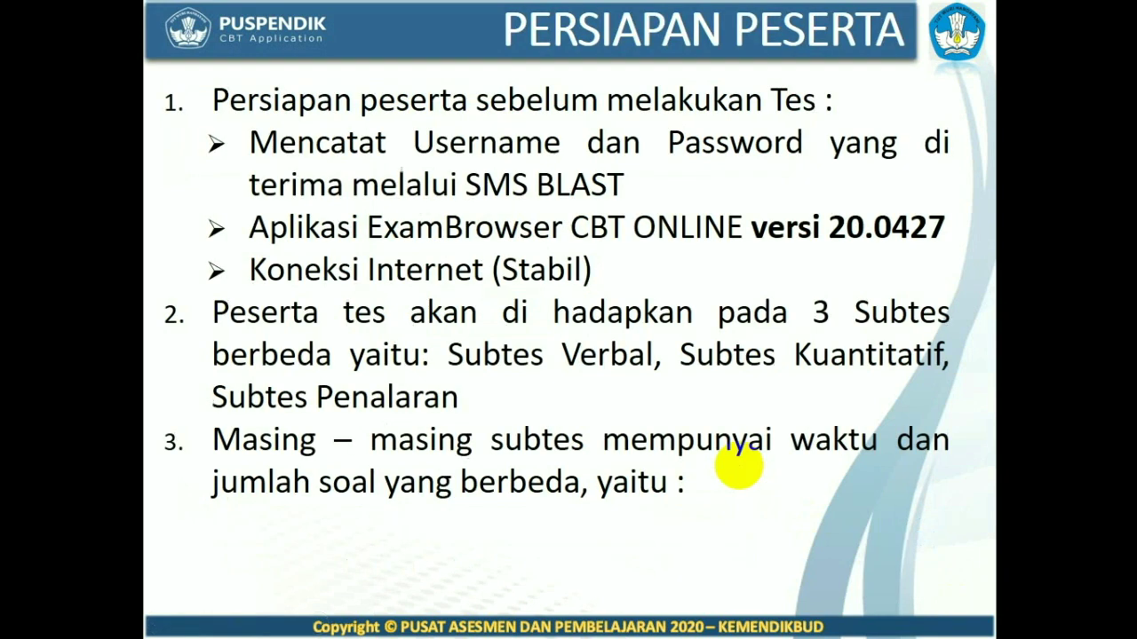